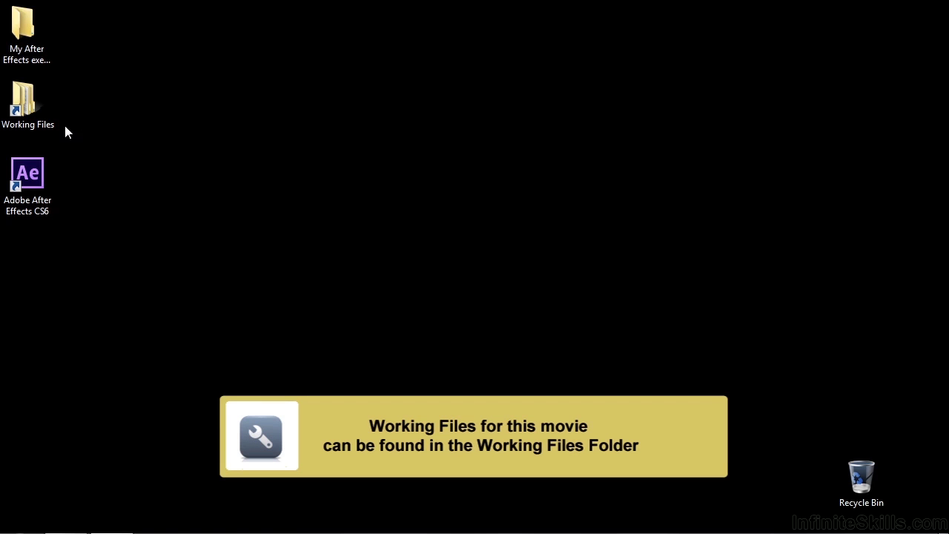
Open 0807-shape-effects.aep from Working Files > After Effects projects.
double_click(28, 111)
double_click(210, 110)
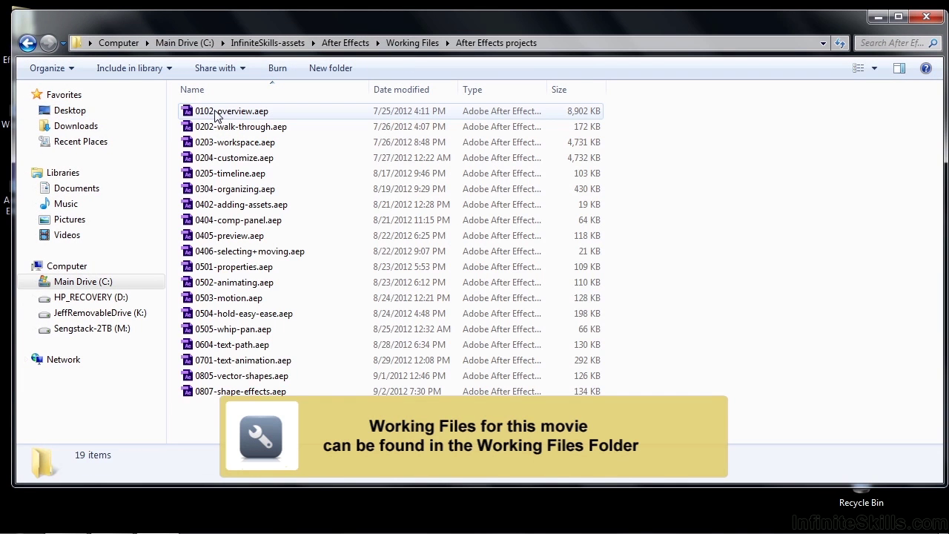
double_click(206, 393)
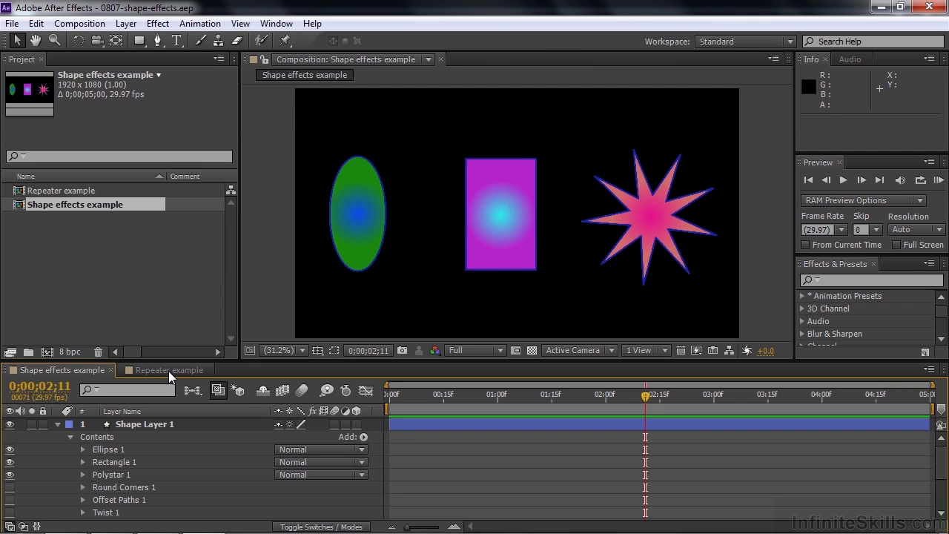
In the Shape effects example composition, select Shape Layer 1 and list its addable shape operations.
click(169, 370)
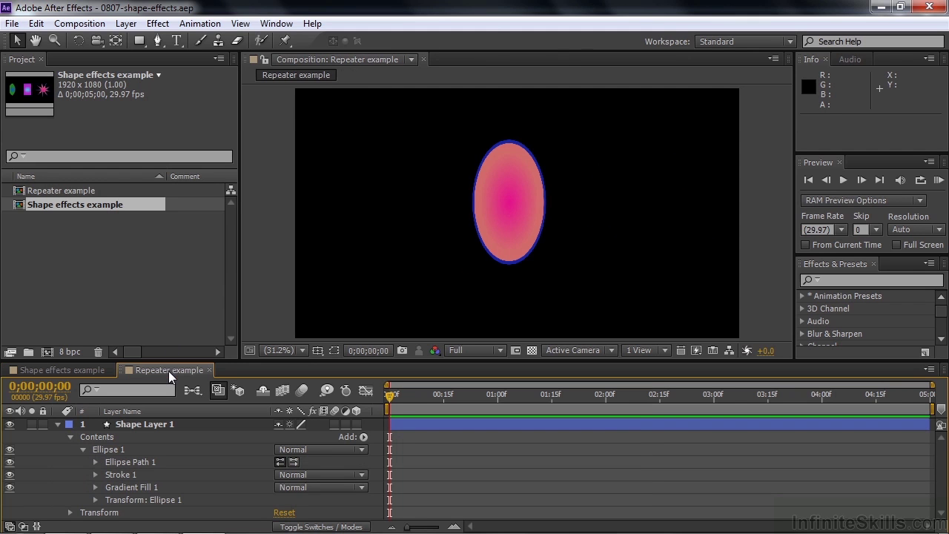
click(74, 366)
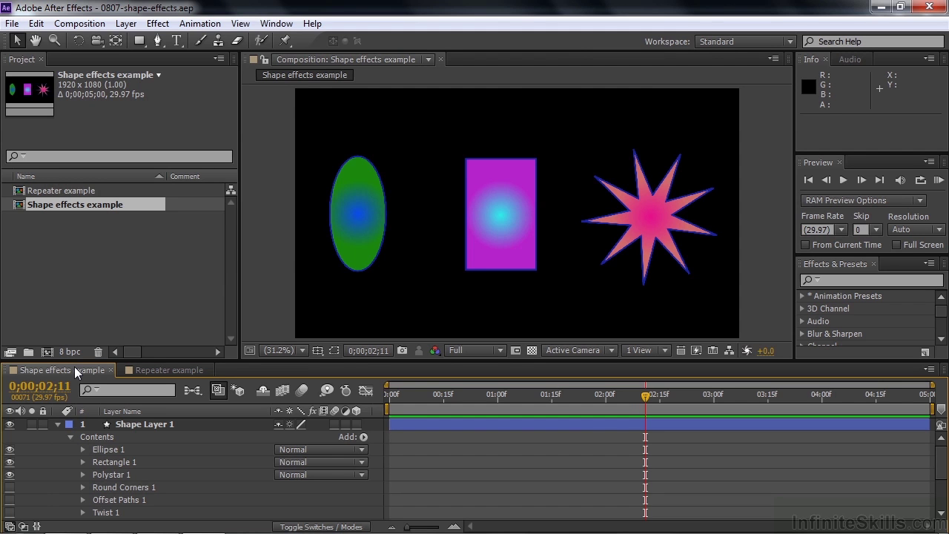
click(84, 424)
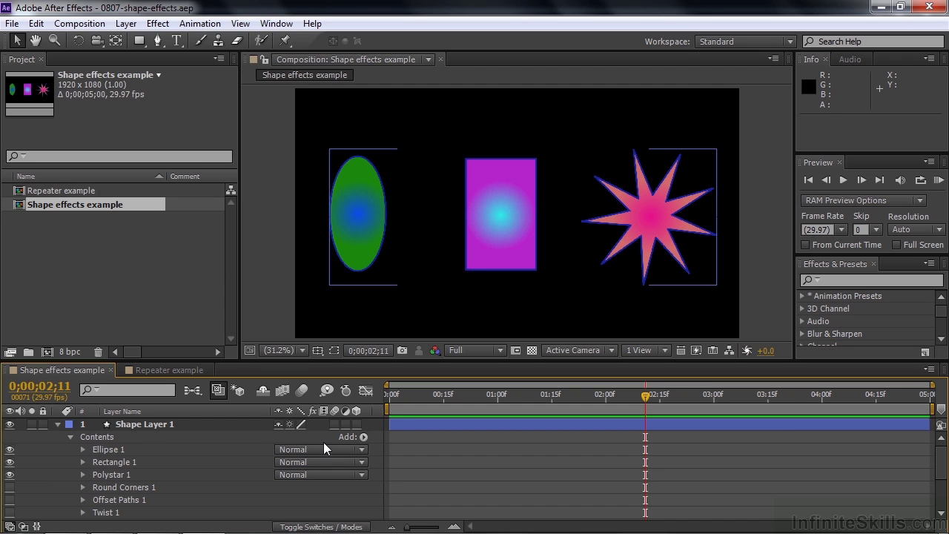
click(363, 437)
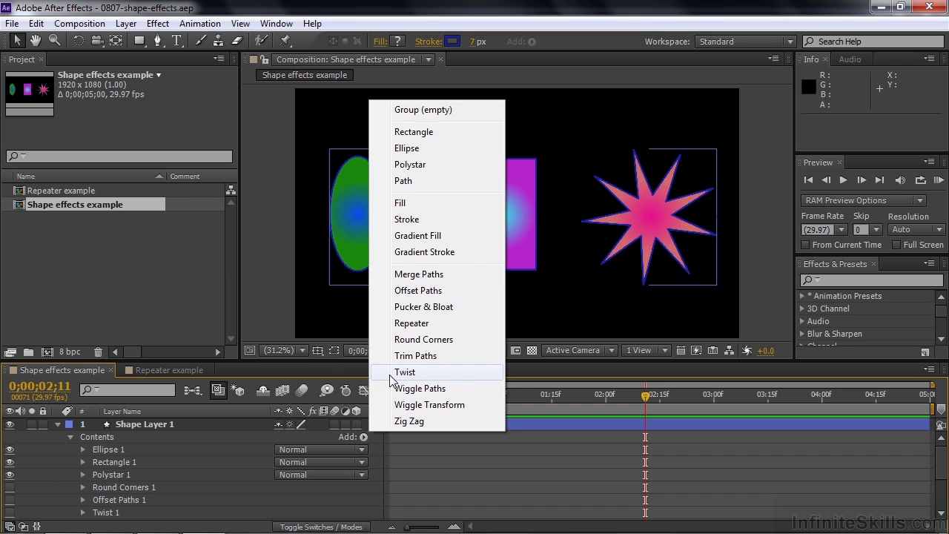
Add a Twist operation and move Twist 2 between Rectangle 1 and Polystar 1.
click(411, 373)
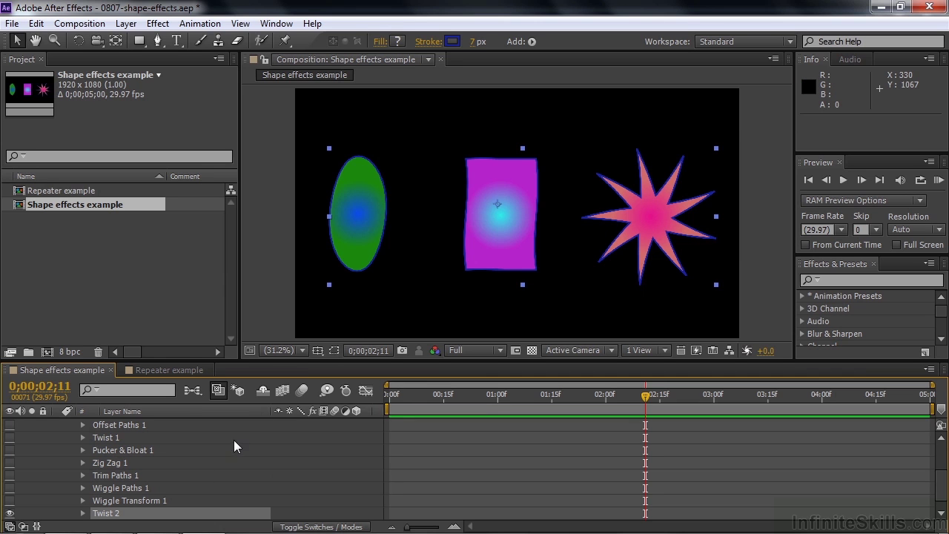
drag(144, 515, 124, 442)
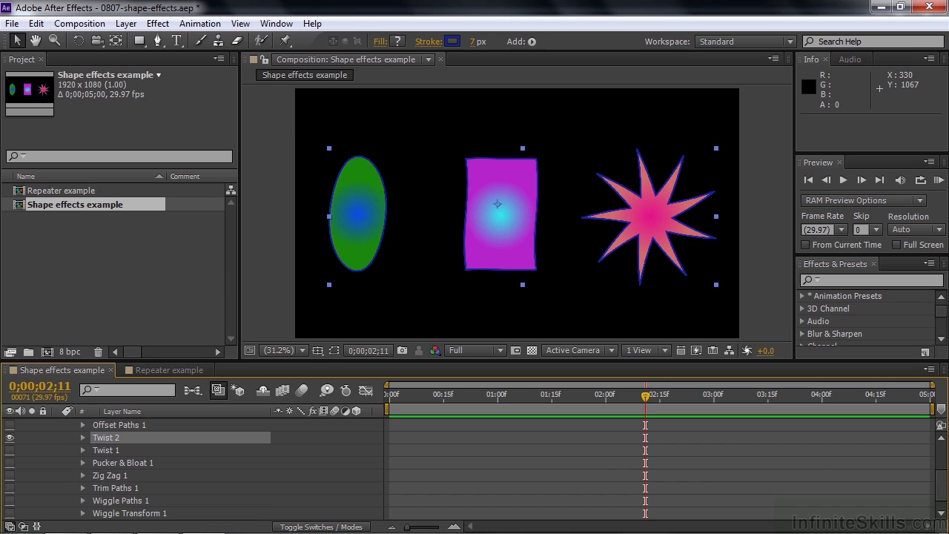
scroll(938, 483, up, 3)
scroll(940, 483, up, 2)
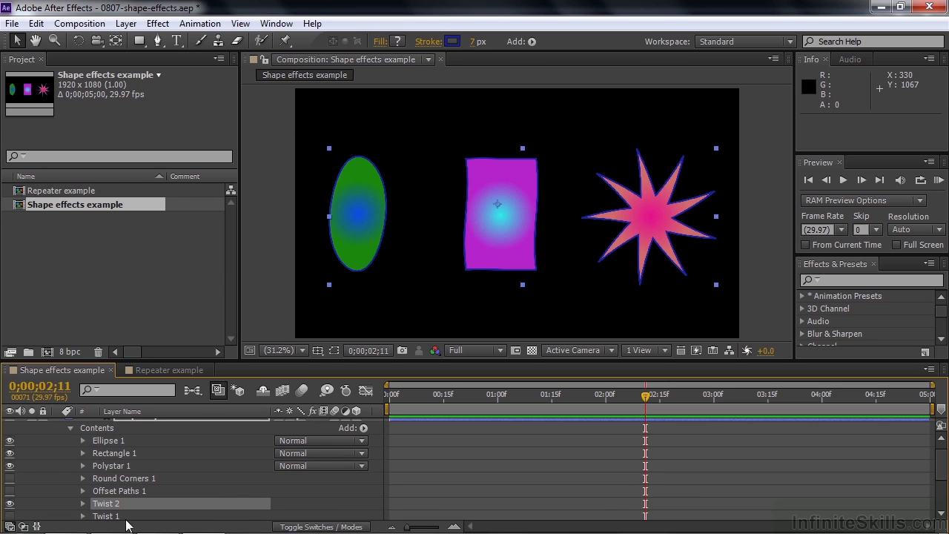
drag(108, 508, 112, 452)
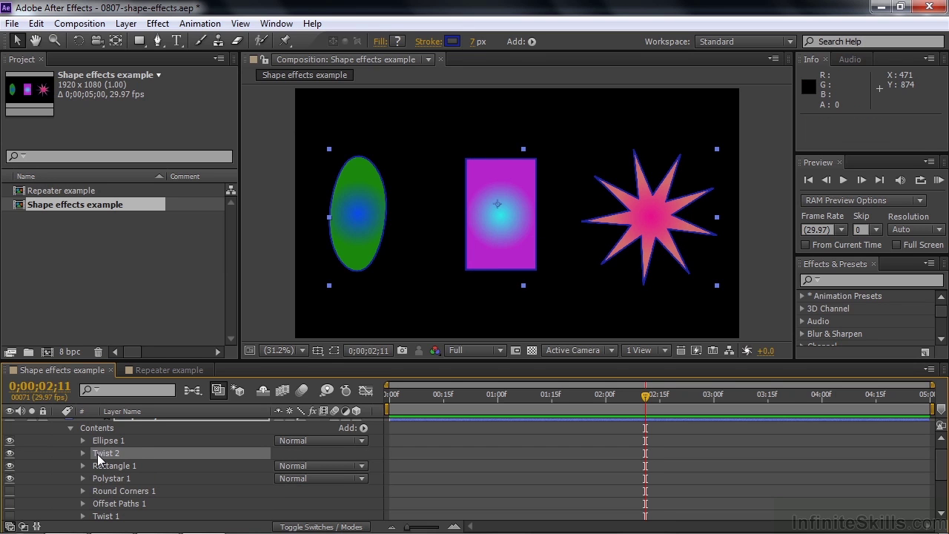
drag(97, 455, 97, 468)
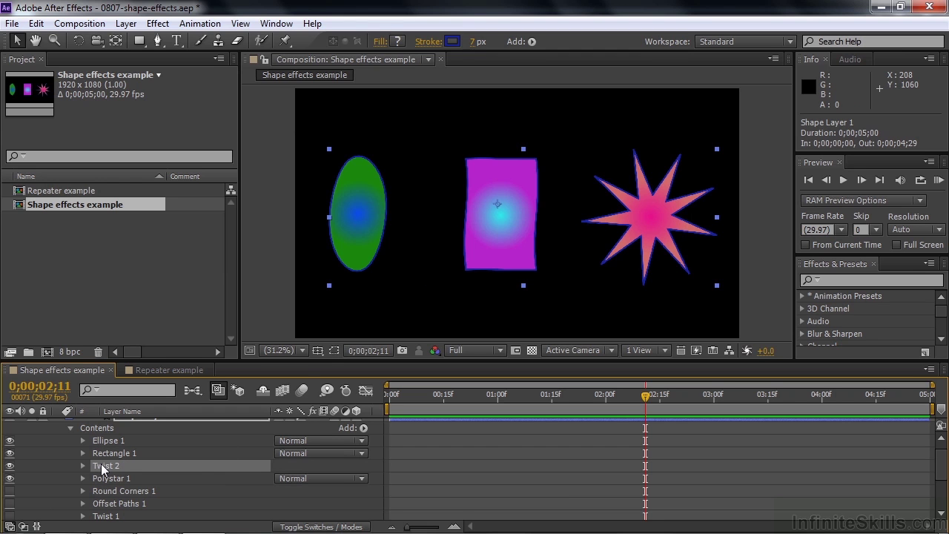
Delete Twist 2, set Round Corners 1 Radius to 63.0, then switch Round Corners 1 off.
key(Delete)
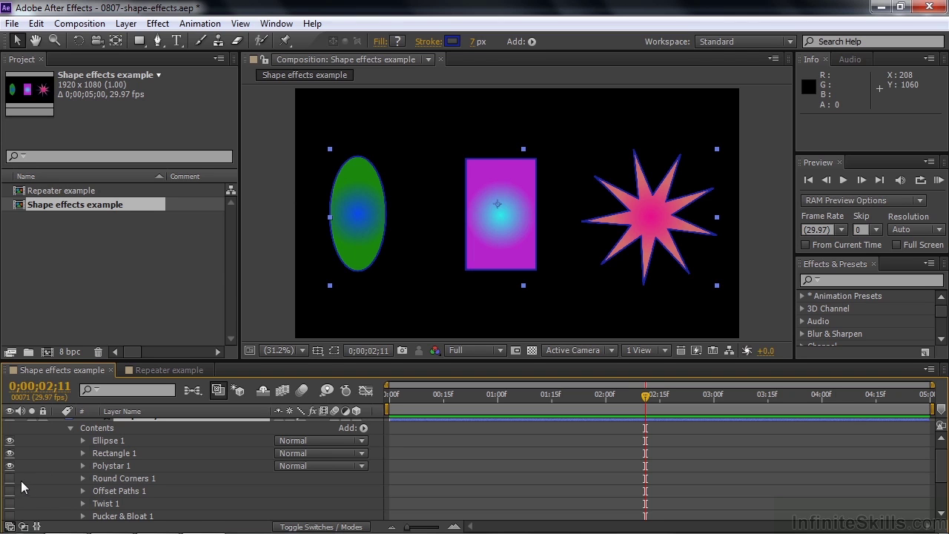
click(83, 478)
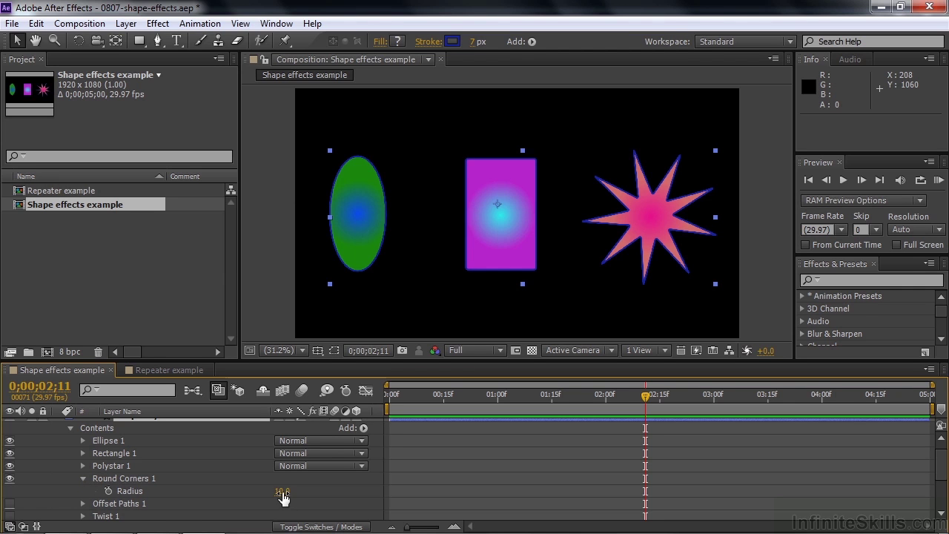
drag(292, 494, 315, 502)
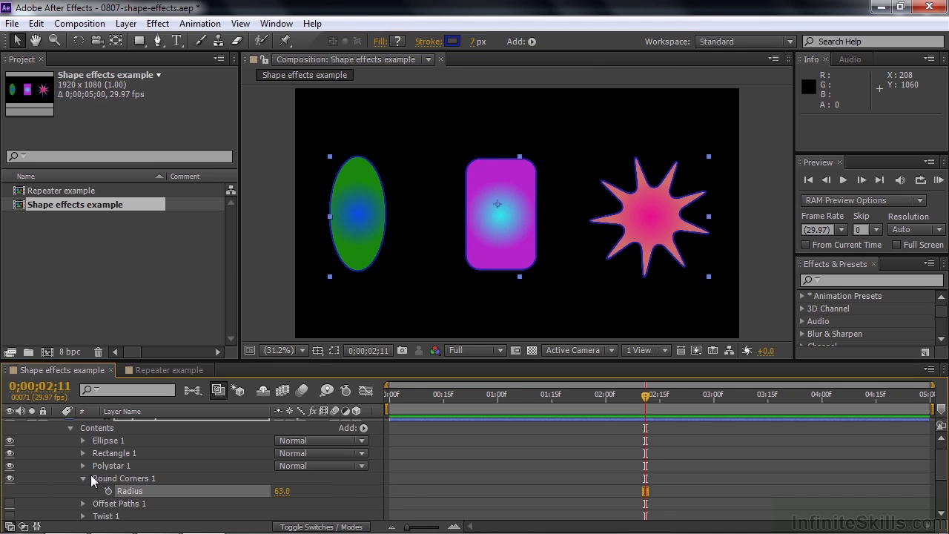
click(9, 478)
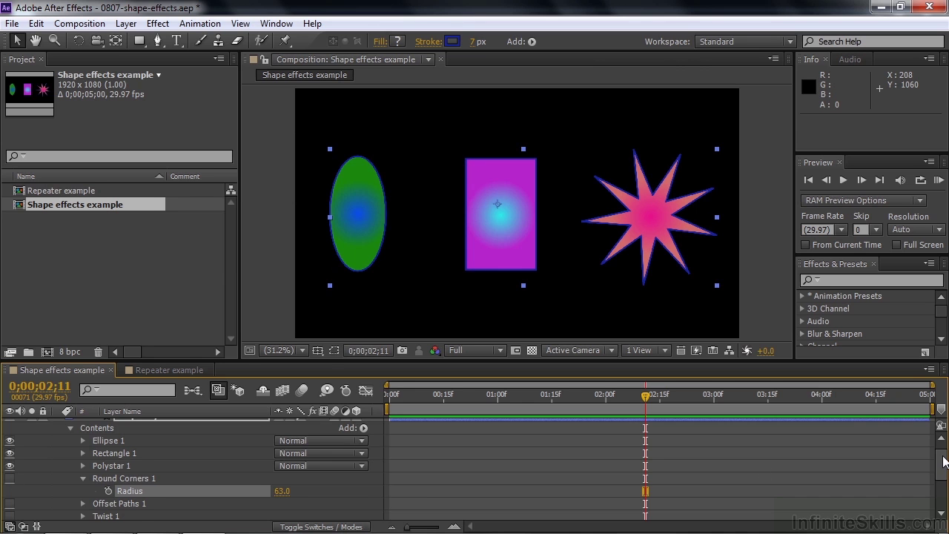
Enable Offset Paths 1 and set its Amount to 2.0.
scroll(944, 463, down, 3)
click(10, 449)
click(82, 449)
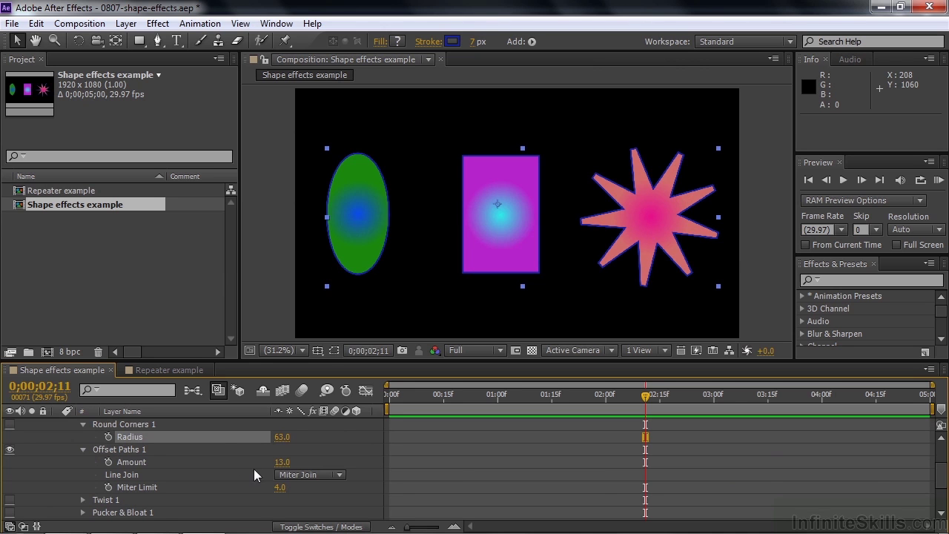
mouse_move(284, 468)
mouse_down()
mouse_move(241, 462)
mouse_move(330, 471)
mouse_move(258, 474)
mouse_move(281, 475)
mouse_up()
Collapse Offset Paths and Round Corners, then enable Twist 1 with Angle -238.0.
click(83, 449)
click(83, 424)
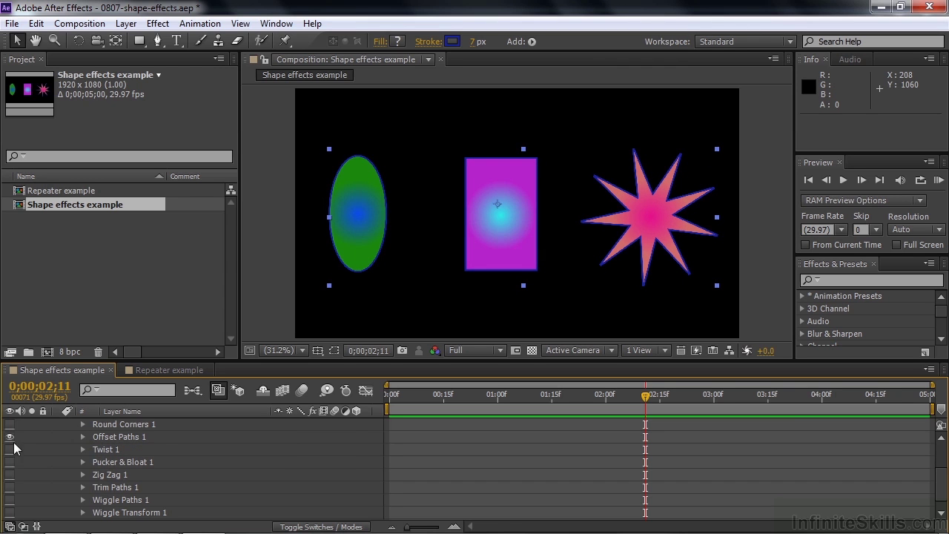
click(9, 449)
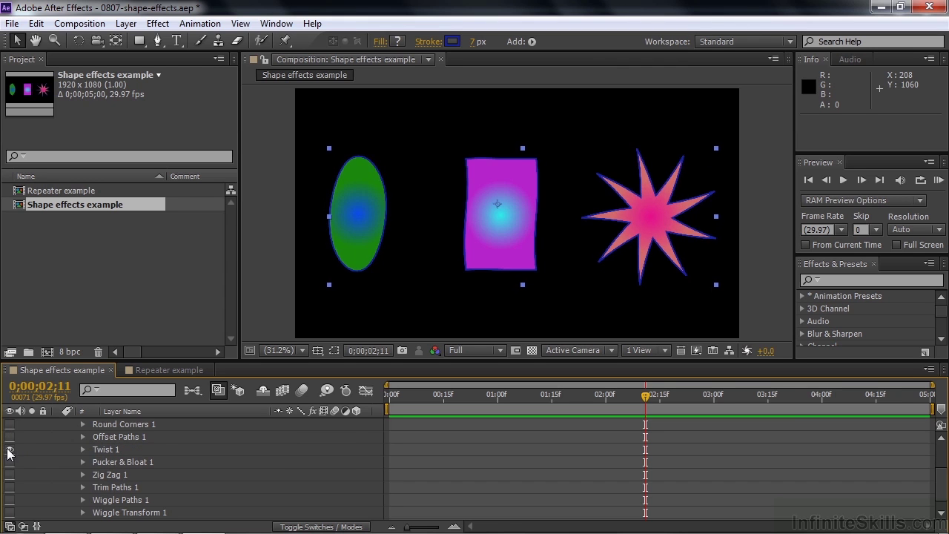
click(83, 449)
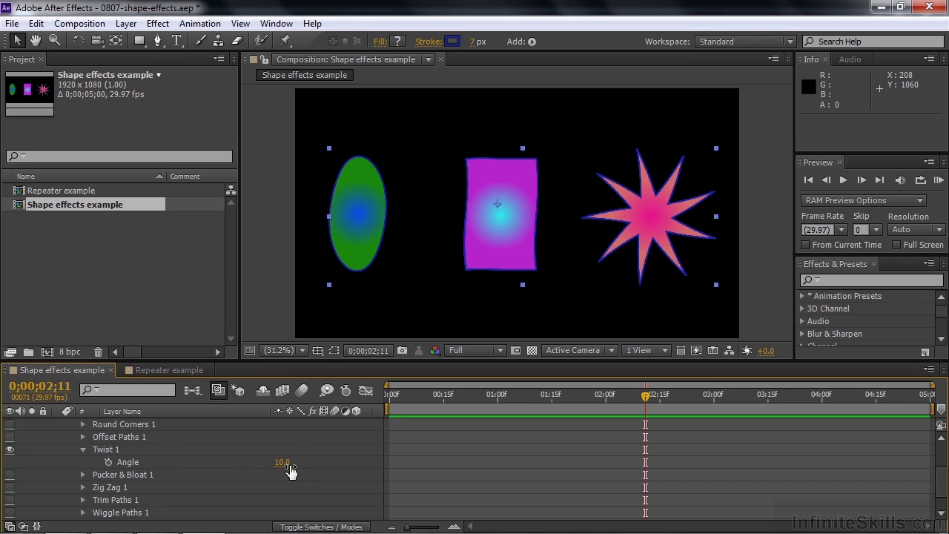
drag(285, 467, 271, 463)
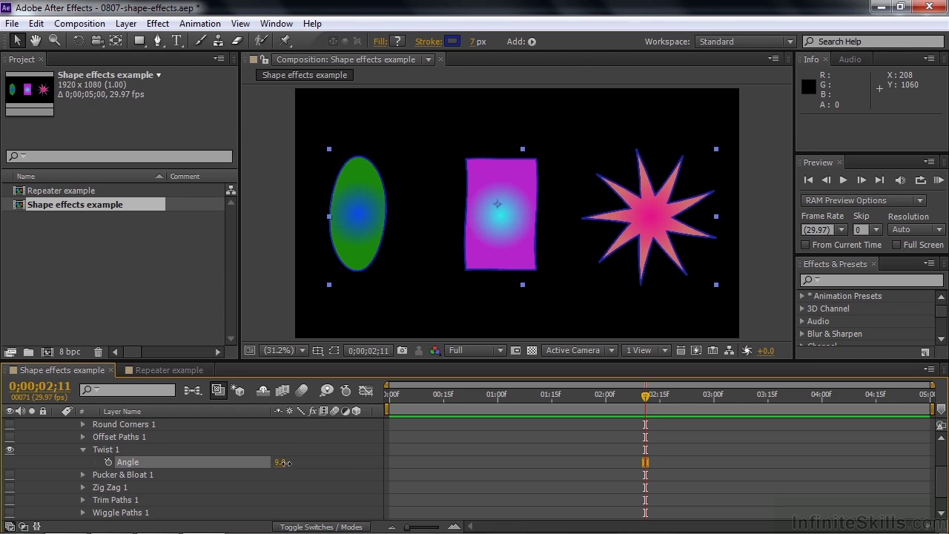
drag(327, 455, 521, 465)
drag(607, 454, 97, 466)
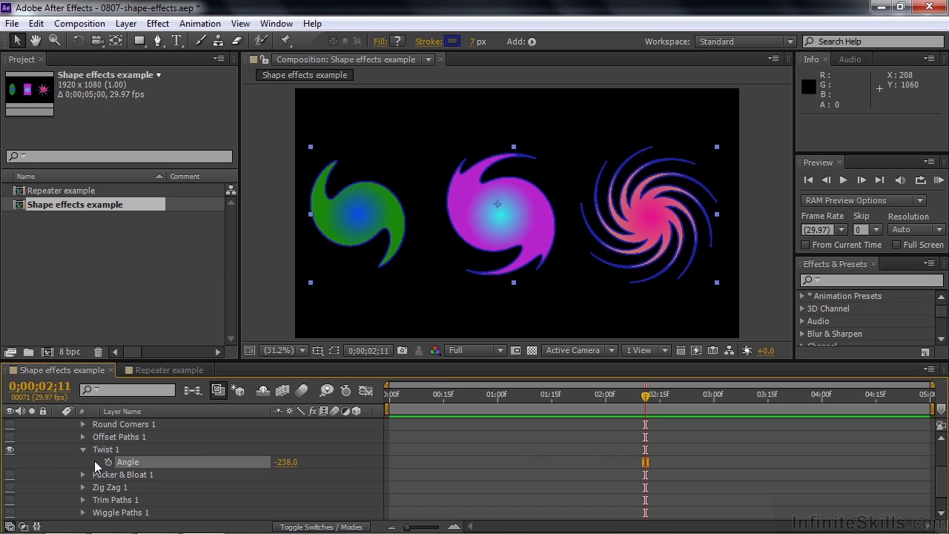
Switch off Twist 1 and enable Pucker & Bloat 1 with Amount 48.0.
click(9, 449)
click(83, 449)
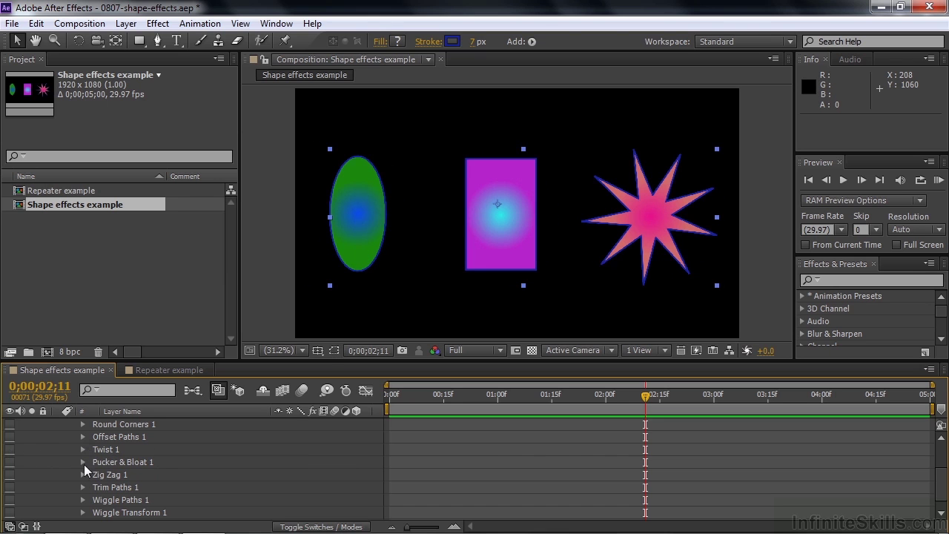
click(9, 461)
click(83, 462)
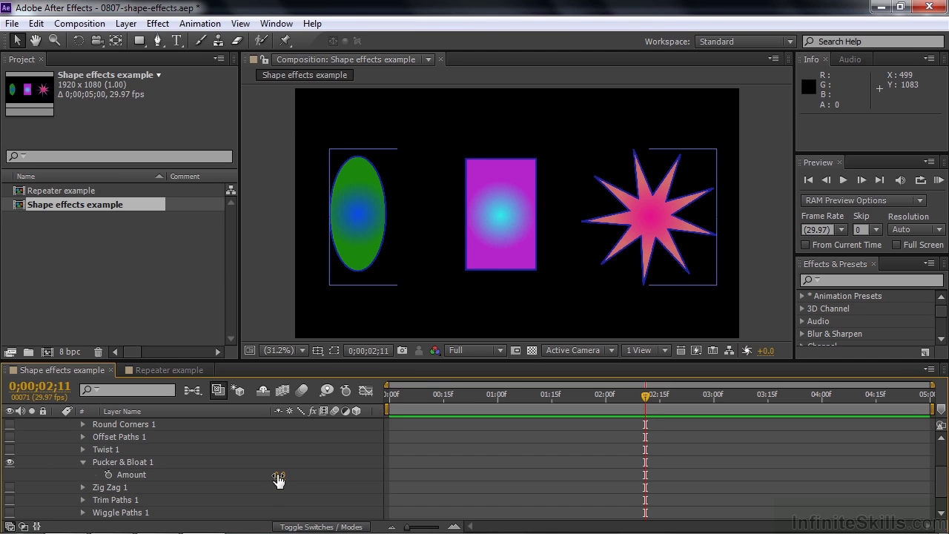
drag(278, 480, 333, 494)
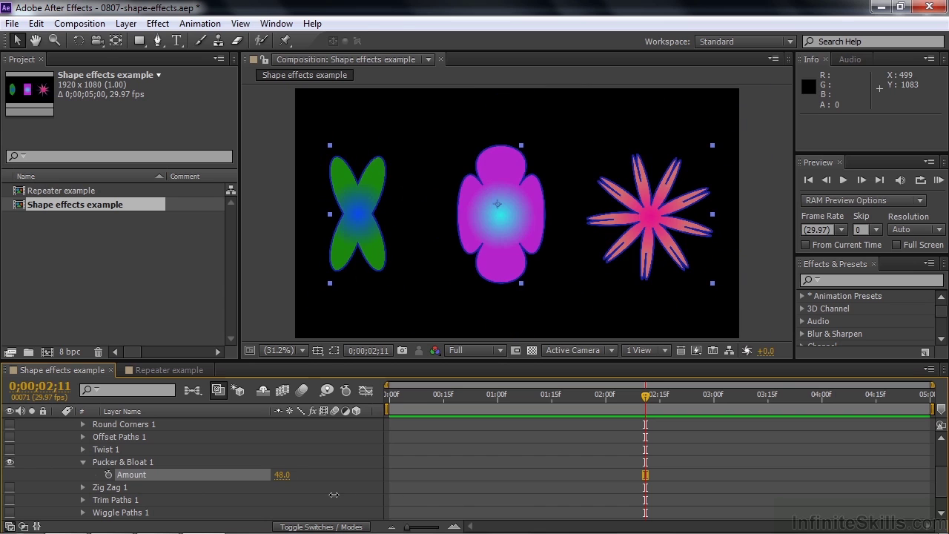
Switch off Pucker & Bloat 1 and enable Zig Zag 1.
click(10, 461)
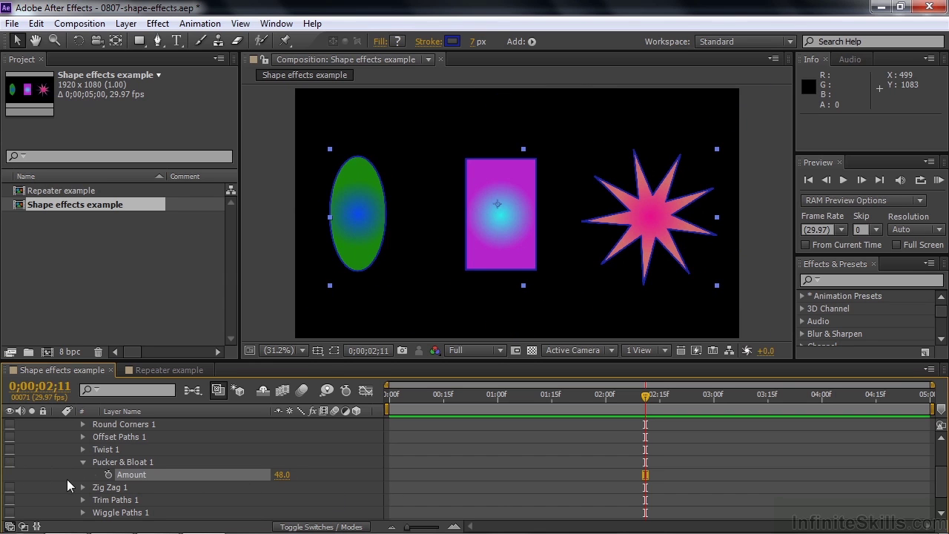
click(9, 487)
click(83, 462)
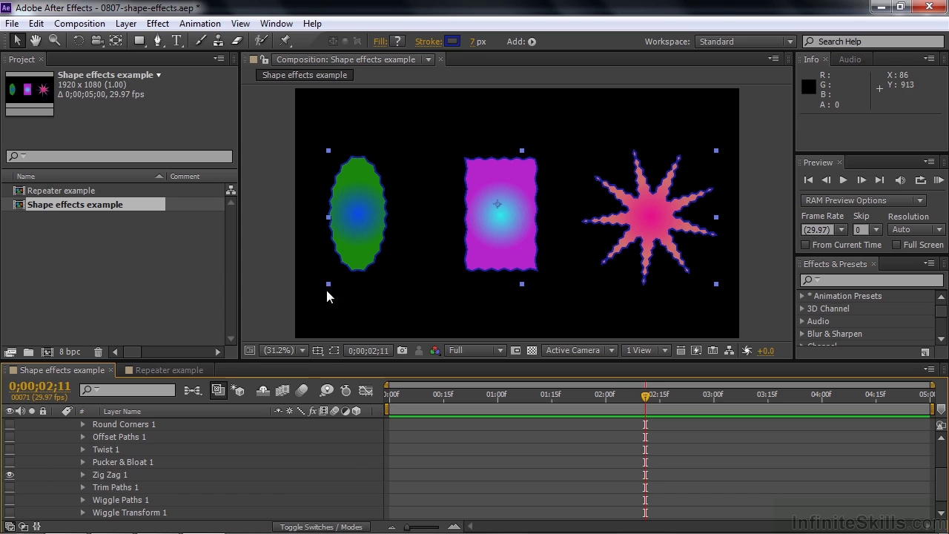
click(82, 474)
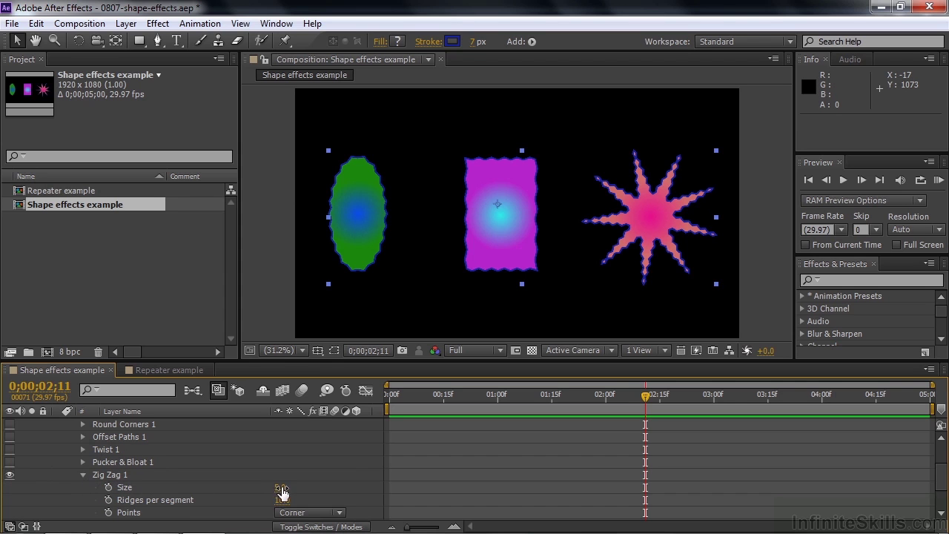
Set Zig Zag 1 to Size 14, 11 ridges per segment and Smooth points.
mouse_move(280, 488)
mouse_down()
mouse_move(306, 491)
mouse_move(290, 501)
mouse_up()
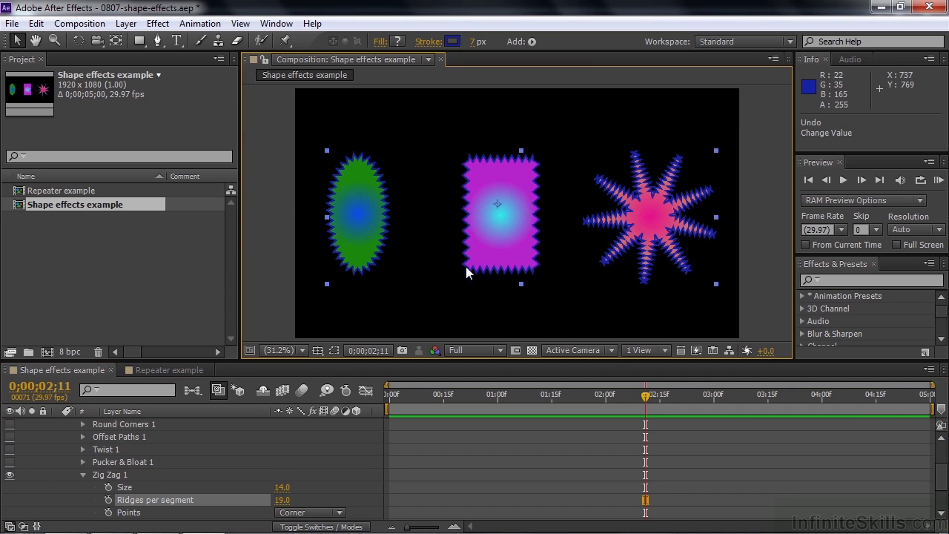
mouse_move(284, 500)
mouse_down()
mouse_move(305, 503)
mouse_move(280, 506)
mouse_up()
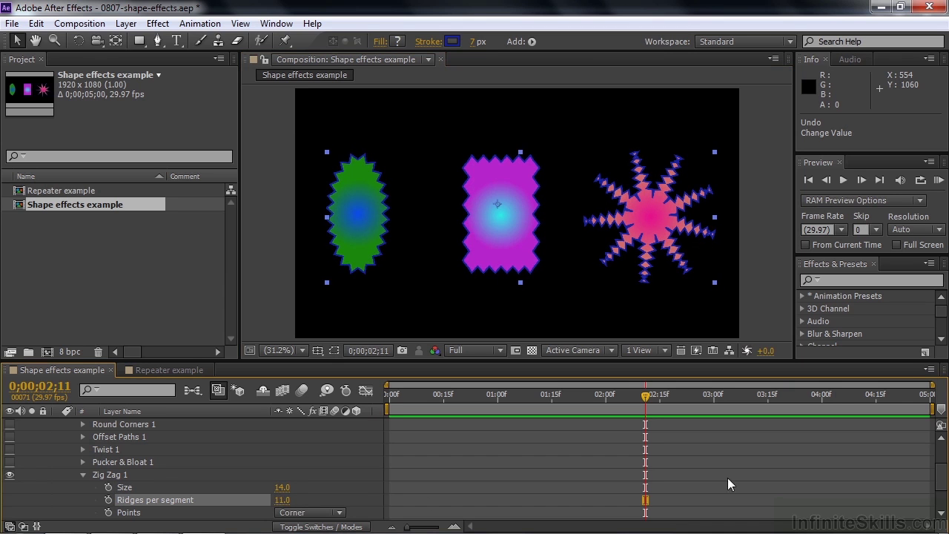
drag(942, 474, 943, 486)
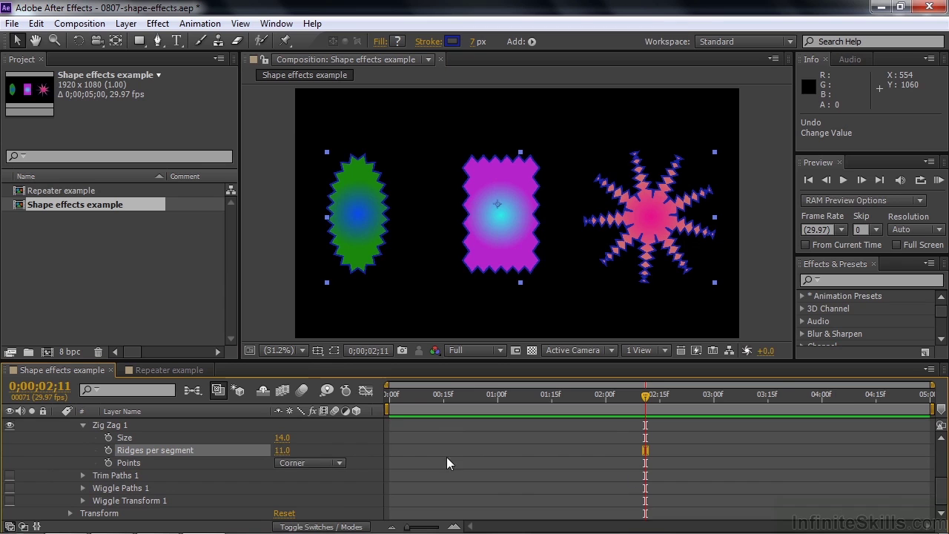
click(337, 463)
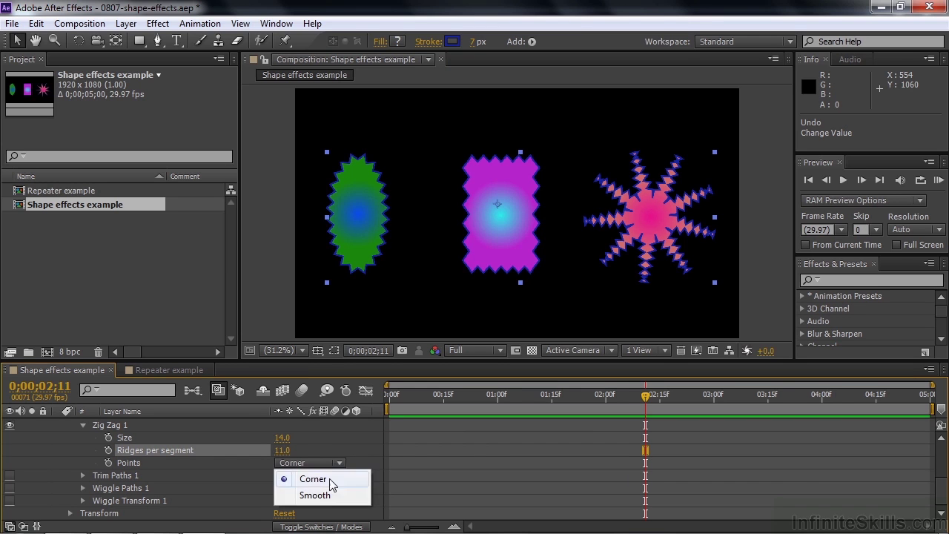
click(329, 495)
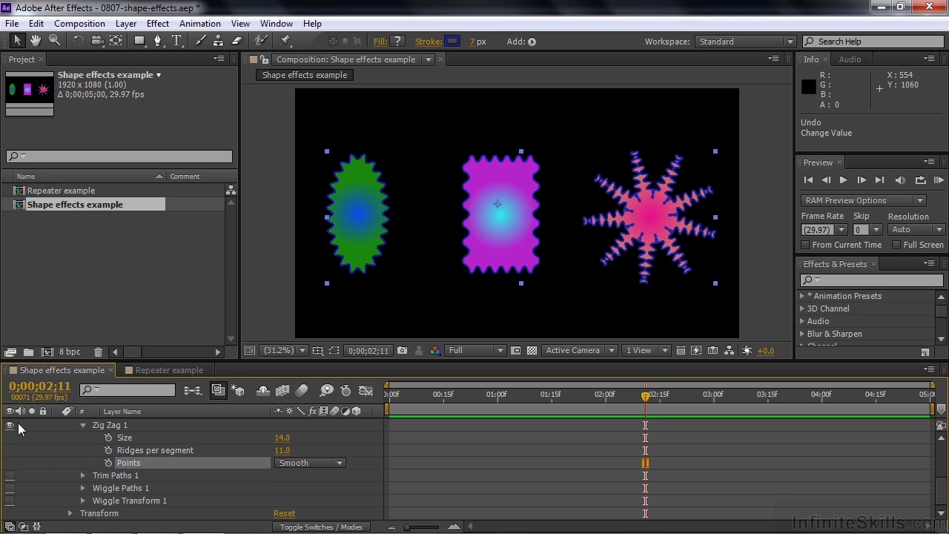
click(83, 425)
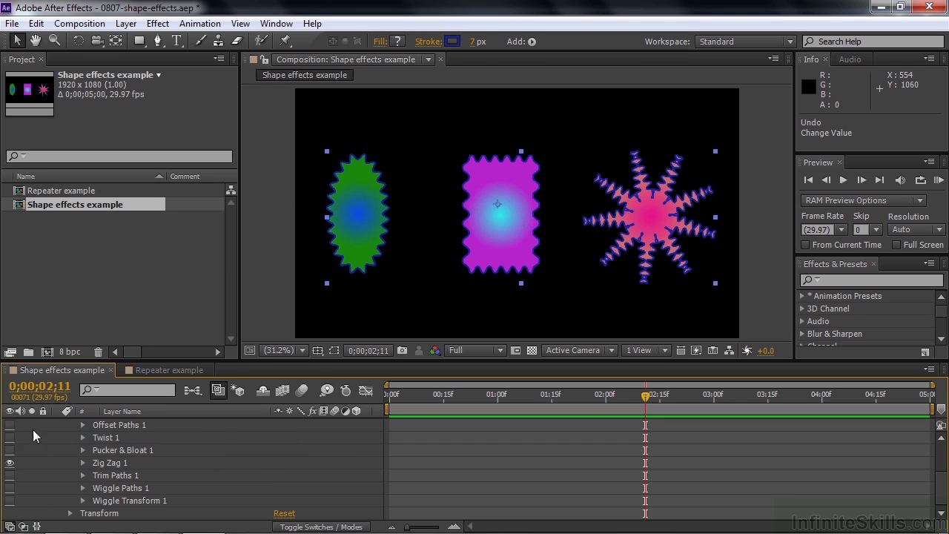
Replace Zig Zag 1 with Trim Paths 1, trimming Start to 44.0% and End to 92.0%.
click(10, 462)
click(10, 475)
click(82, 476)
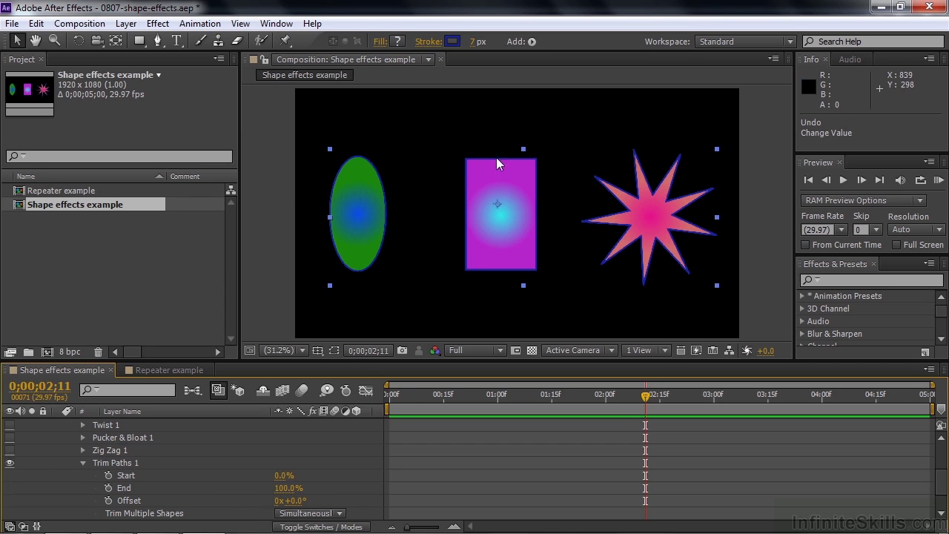
mouse_move(284, 476)
mouse_down()
mouse_move(347, 484)
mouse_move(281, 488)
mouse_move(343, 503)
mouse_move(363, 519)
mouse_move(323, 519)
mouse_up()
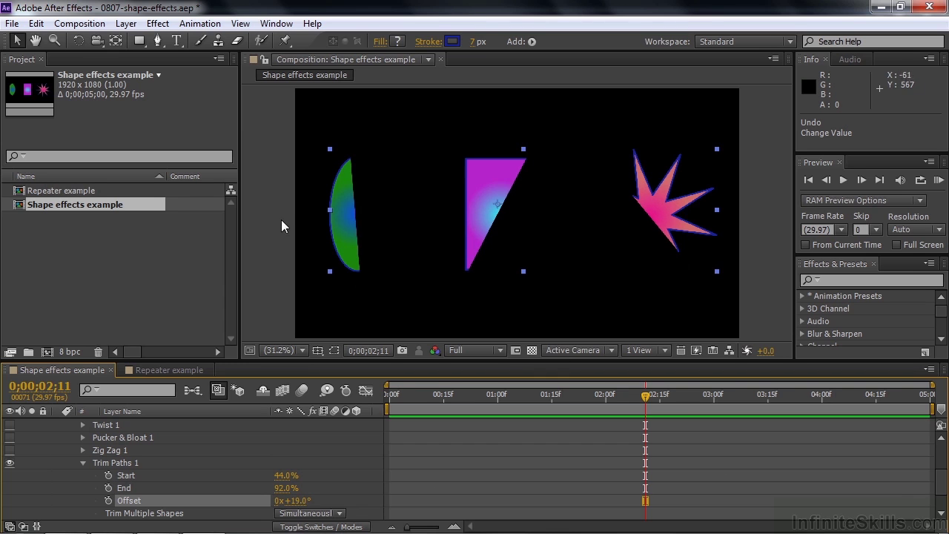
drag(940, 498, 939, 465)
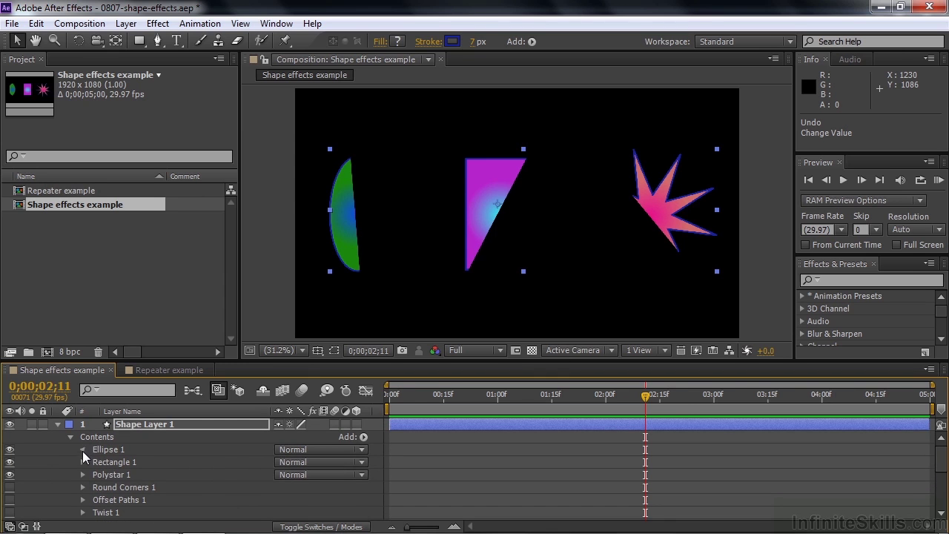
Hide Ellipse 1's Gradient Fill 1 and set the Trim Paths Offset to about -4°.
click(82, 449)
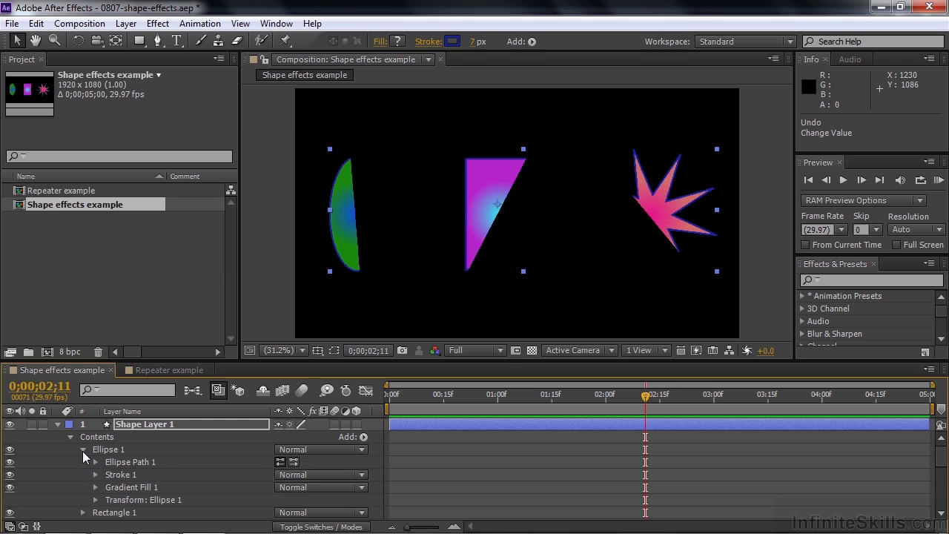
click(10, 487)
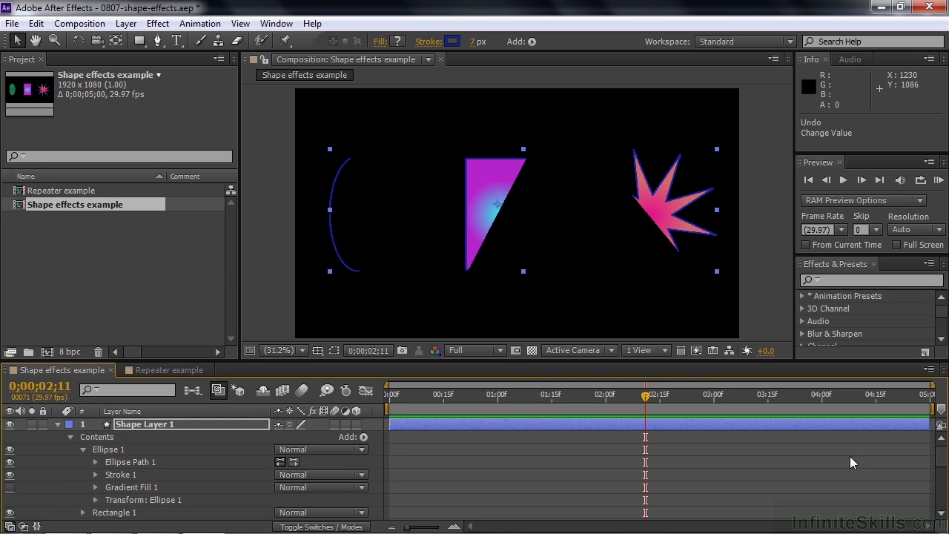
drag(942, 455, 713, 506)
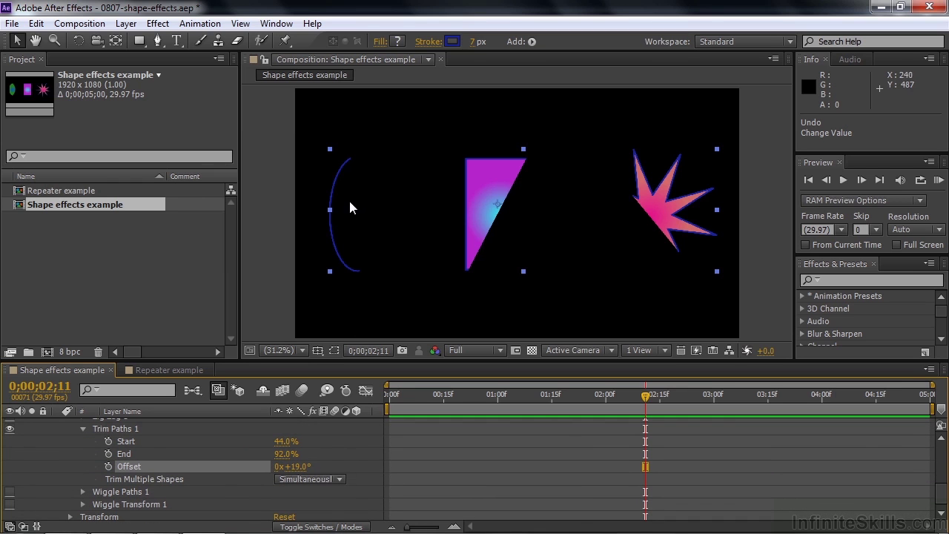
drag(295, 466, 319, 498)
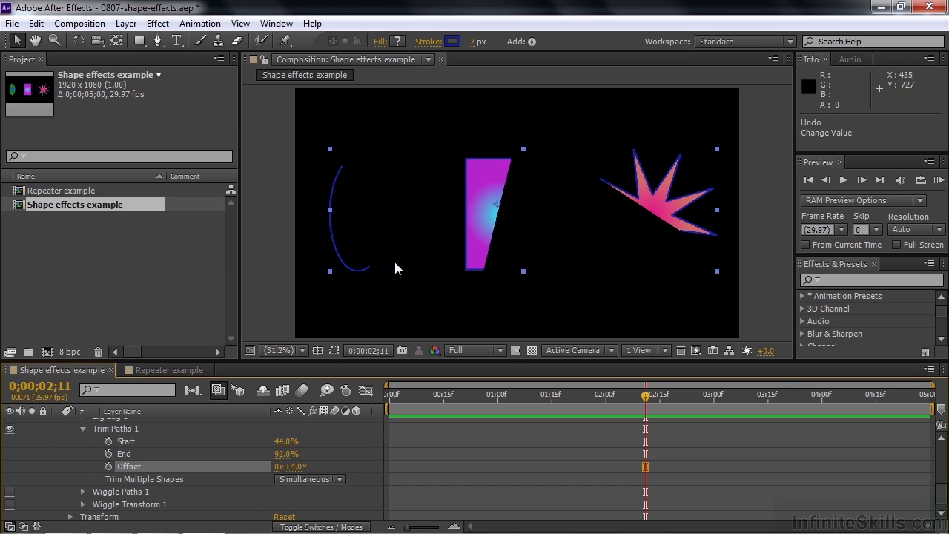
mouse_move(295, 468)
mouse_down()
mouse_move(311, 469)
mouse_move(292, 472)
mouse_up()
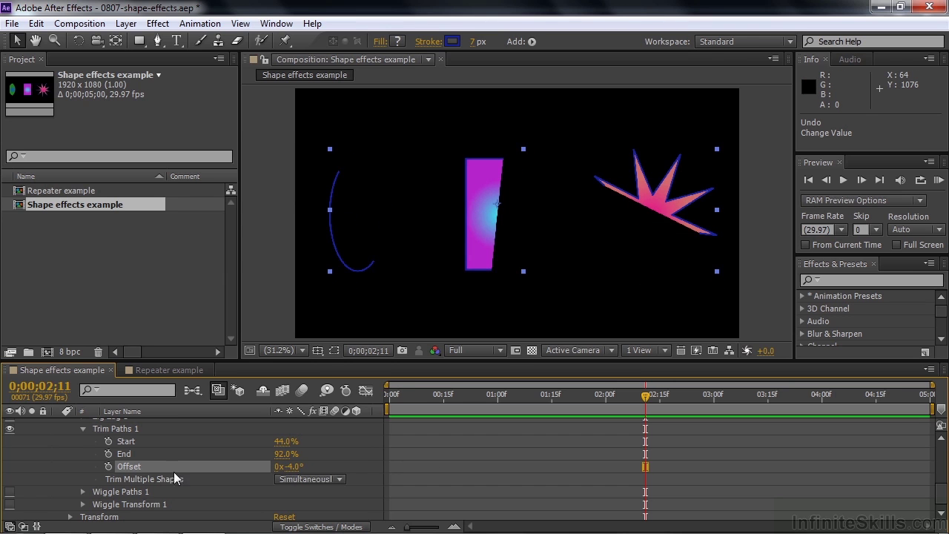
Switch off Trim Paths 1 and turn Ellipse 1's Gradient Fill 1 back on.
click(10, 429)
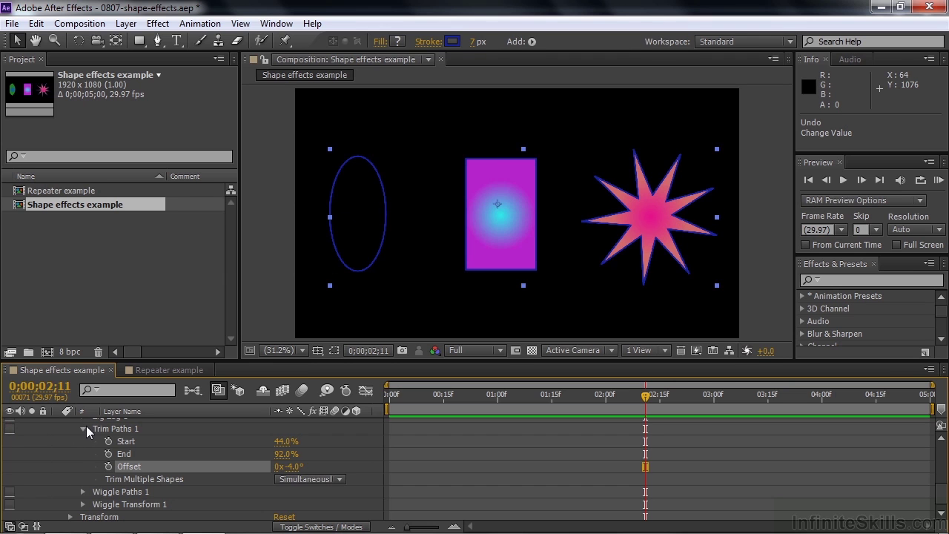
click(83, 430)
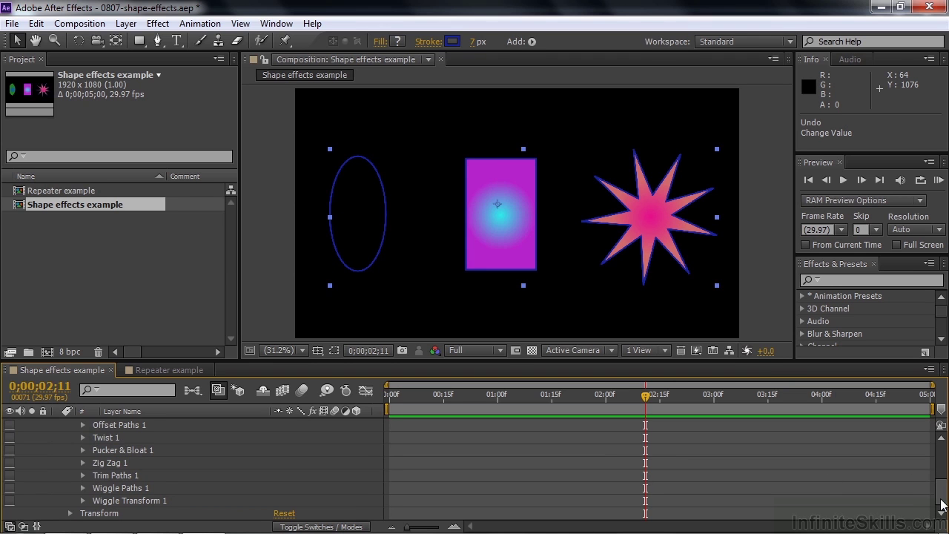
scroll(941, 504, up, 5)
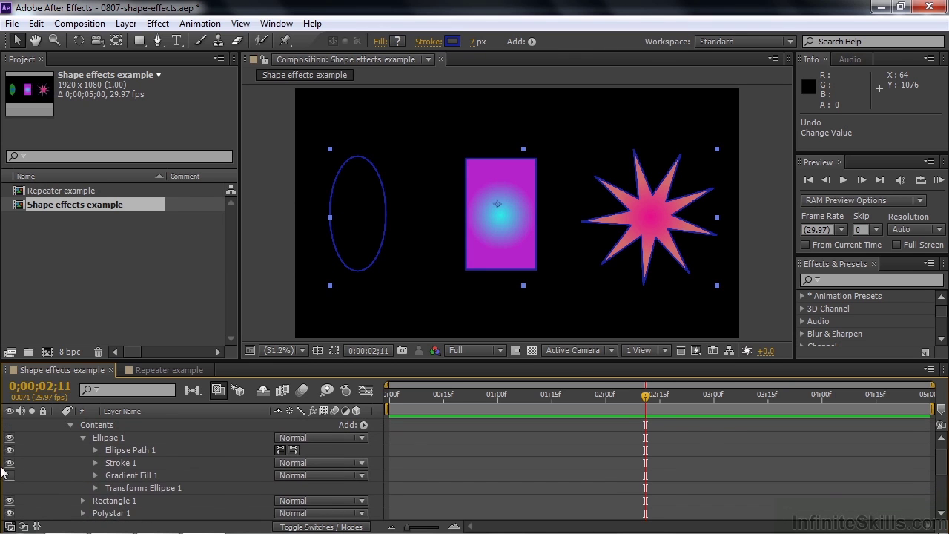
click(9, 475)
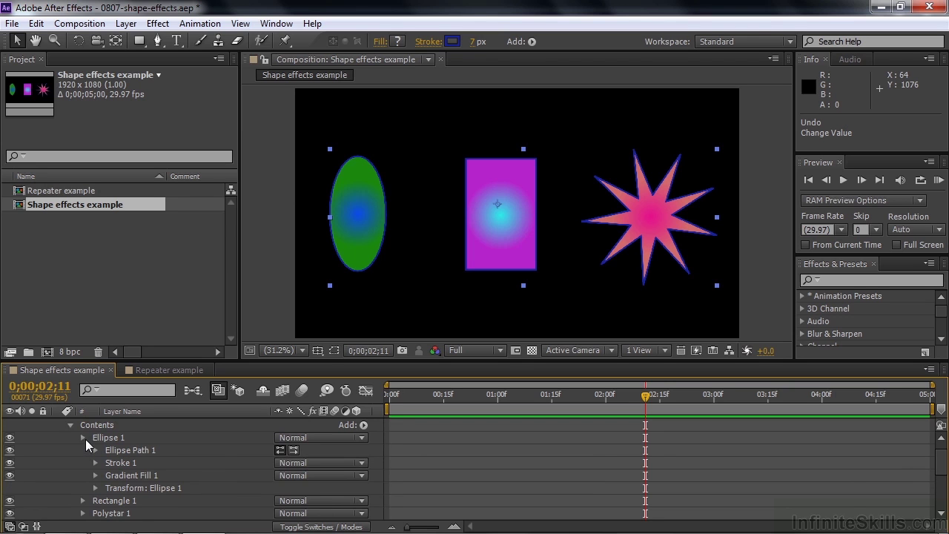
click(84, 438)
Enable Wiggle Paths 1 and move the current time back toward the start.
scroll(132, 480, down, 3)
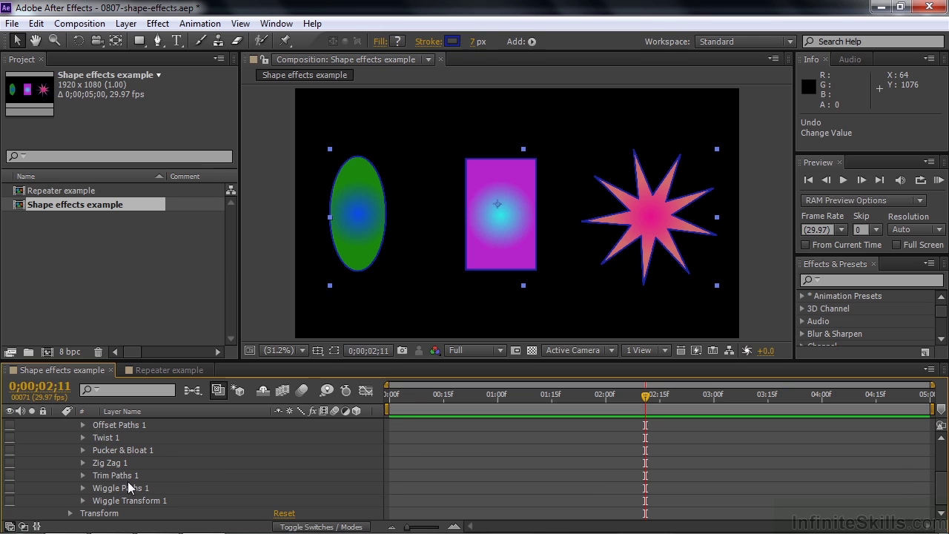
click(9, 487)
drag(647, 399, 391, 398)
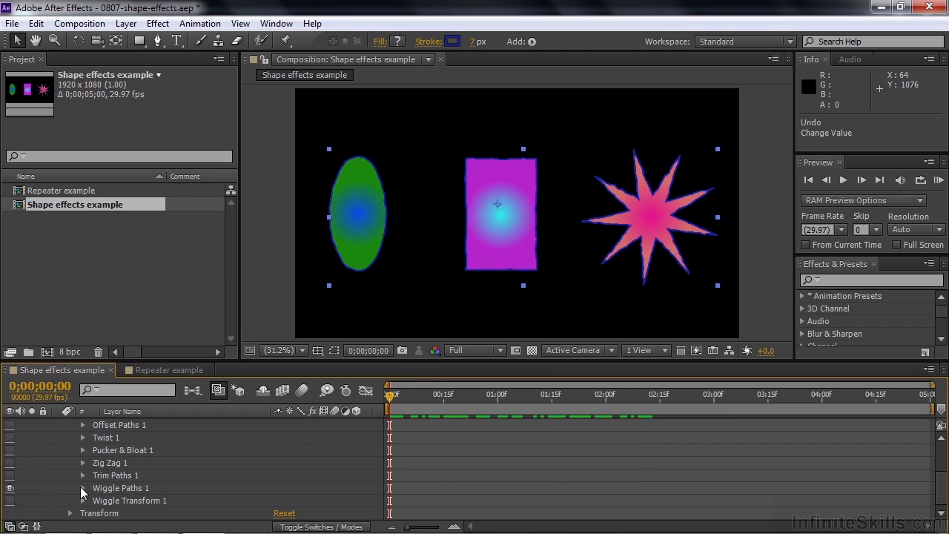
Enlarge Wiggle Paths 1's size to 78 for jagged outlines and preview the wiggle.
click(81, 488)
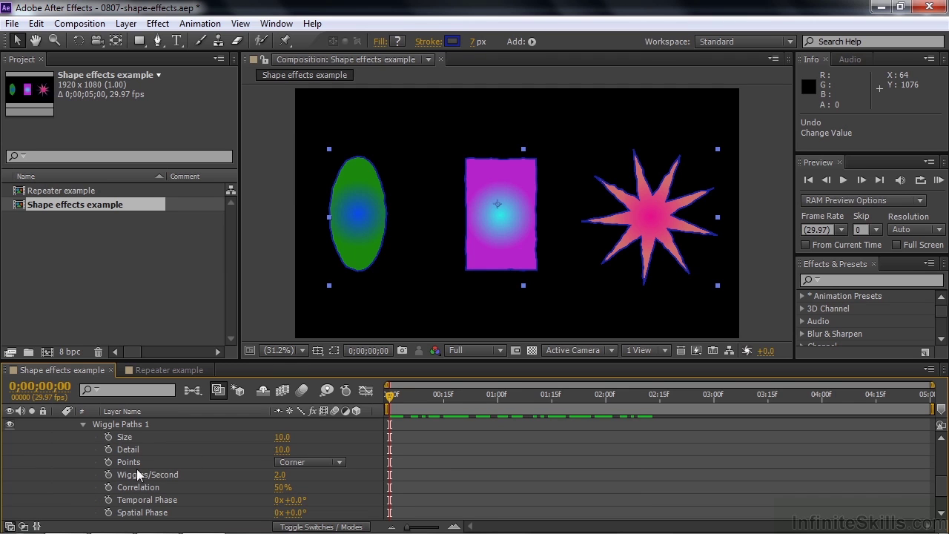
drag(276, 445, 286, 479)
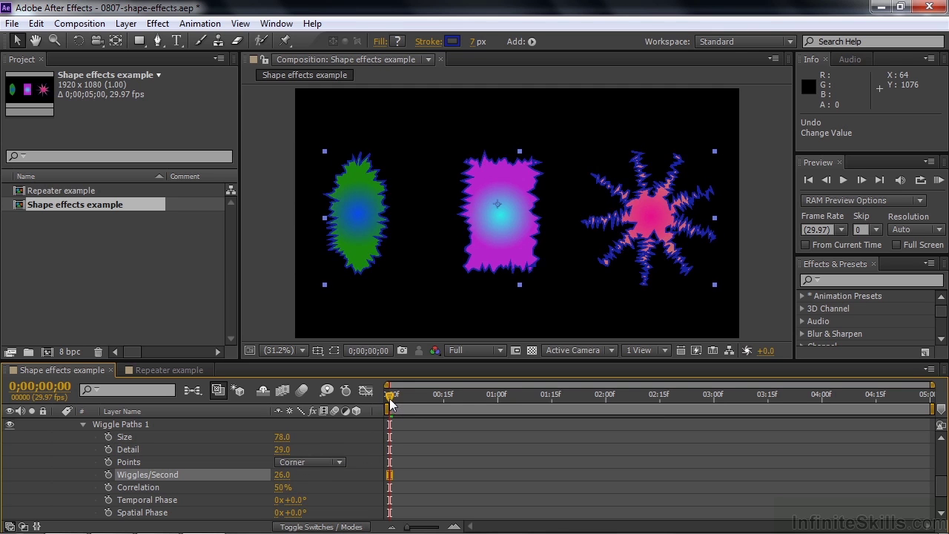
mouse_move(391, 401)
mouse_down()
mouse_move(481, 396)
mouse_move(383, 408)
mouse_up()
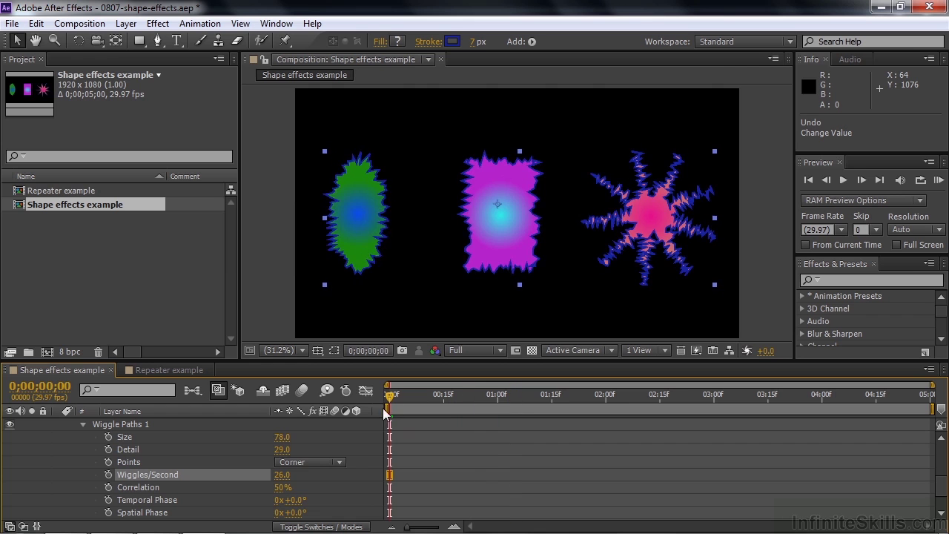
Lower the path wiggle rate to 0.5 wiggles per second and preview the animation.
drag(289, 470, 266, 482)
click(274, 473)
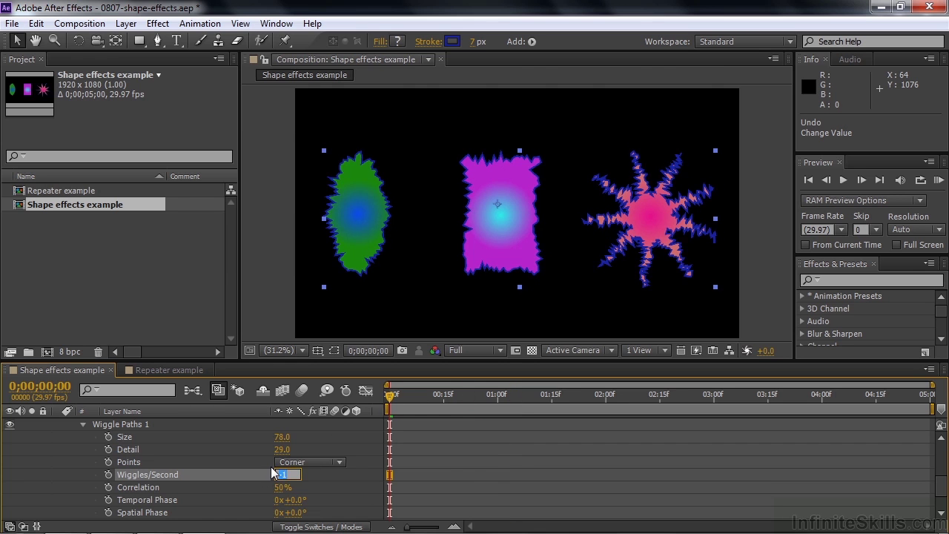
text(.5)
key(Return)
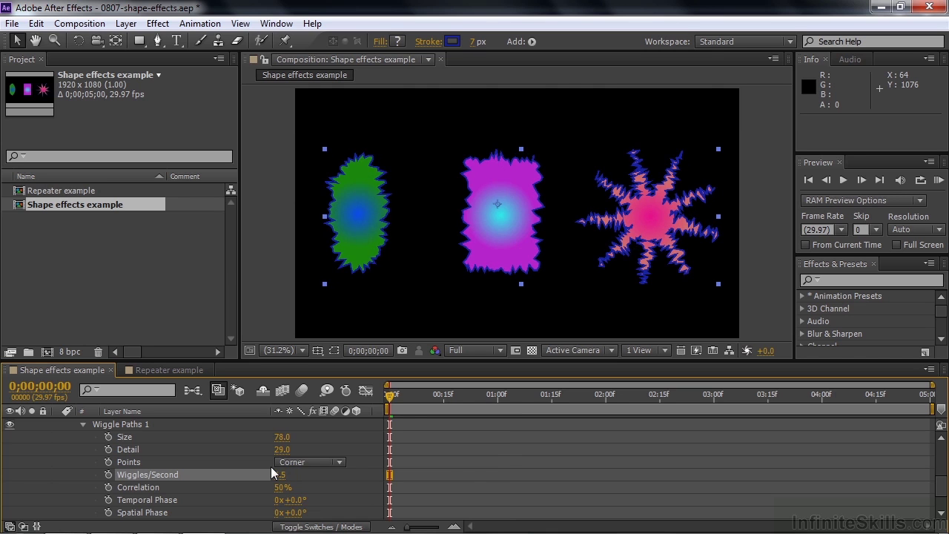
key(space)
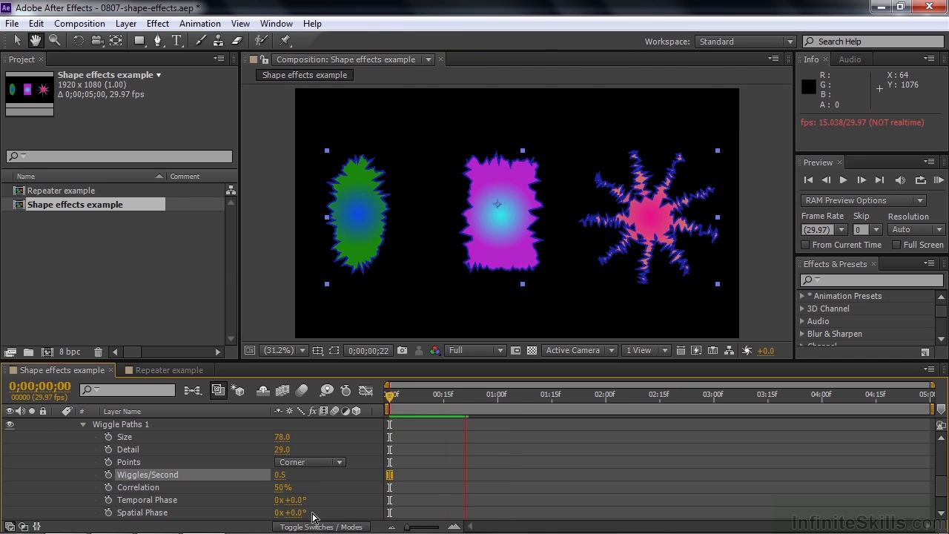
key(space)
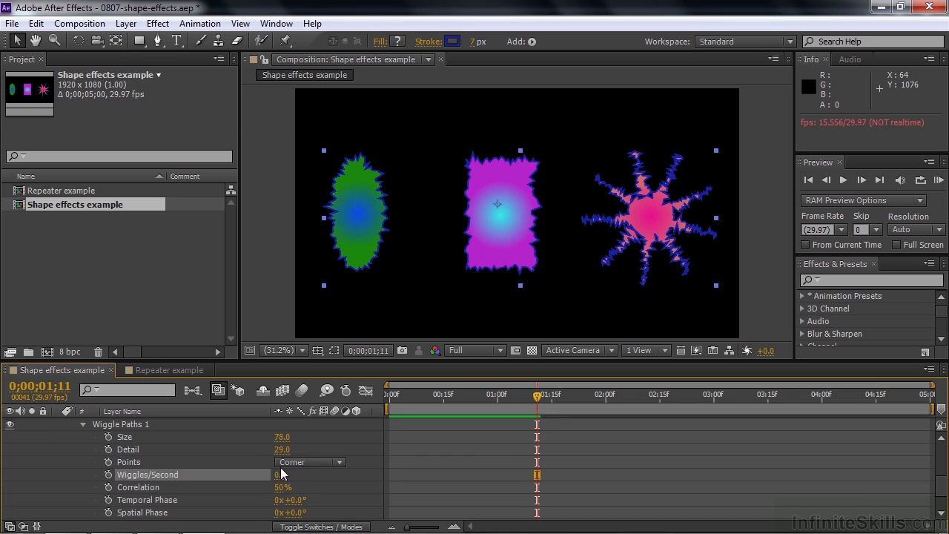
Set the wiggle points to Smooth, return to 0;00;00;24, and switch Wiggle Paths 1 off.
click(338, 461)
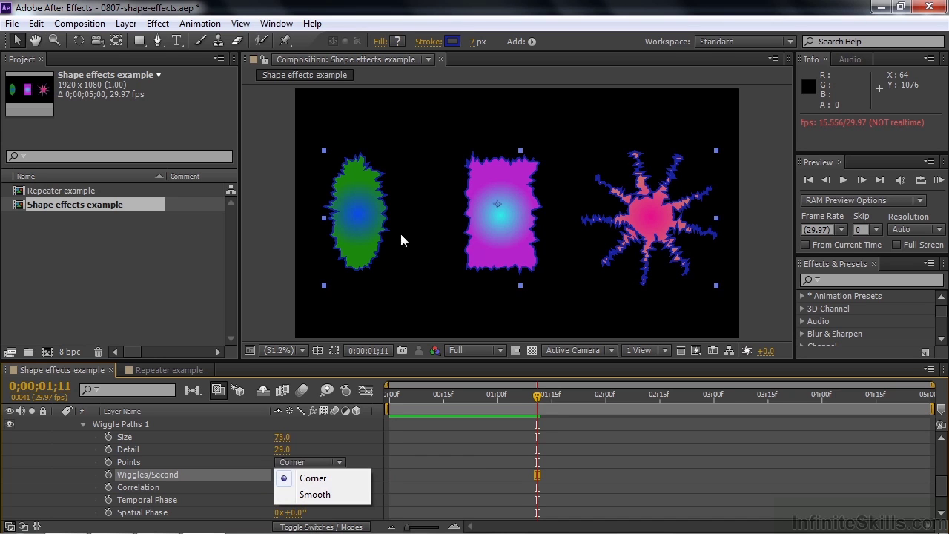
click(315, 495)
drag(539, 406, 476, 416)
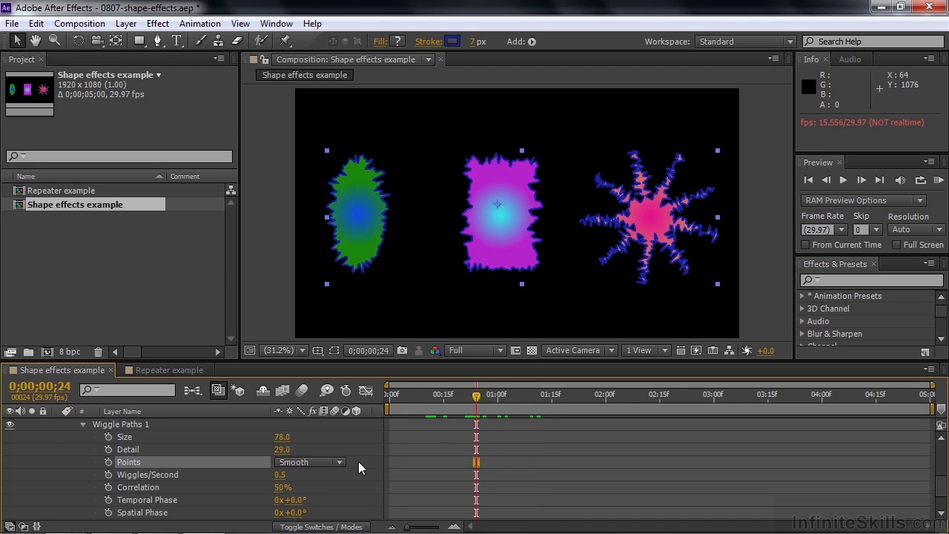
click(9, 425)
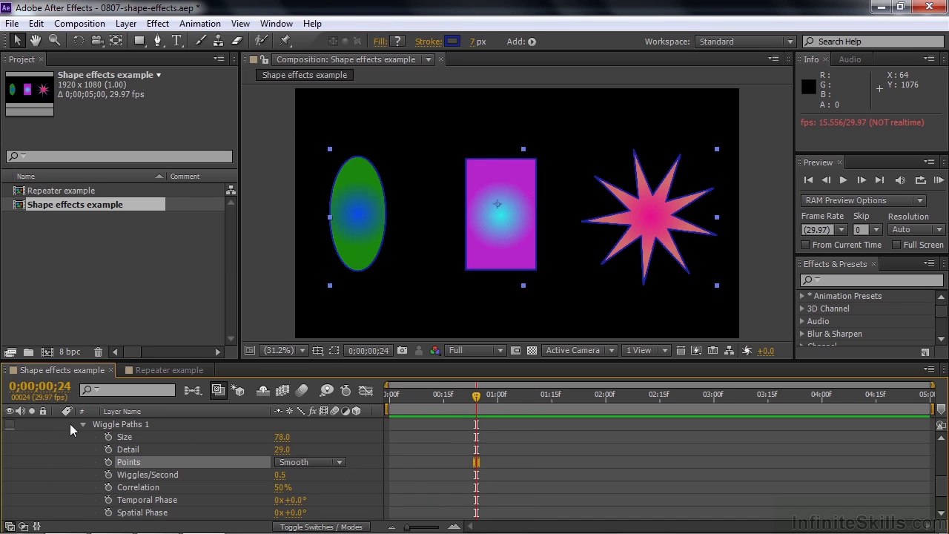
Collapse Wiggle Paths 1 and reveal Wiggle Transform 1's transform settings at time zero.
click(83, 425)
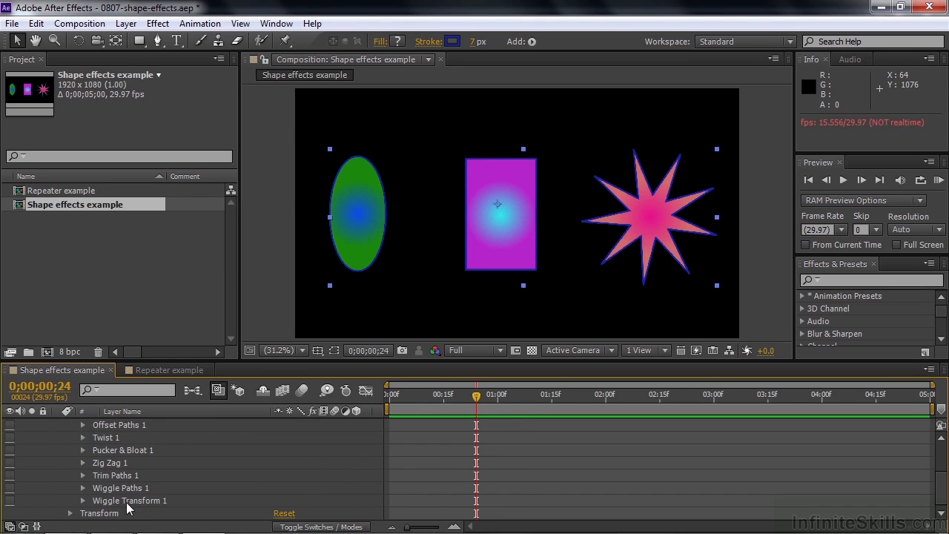
click(82, 501)
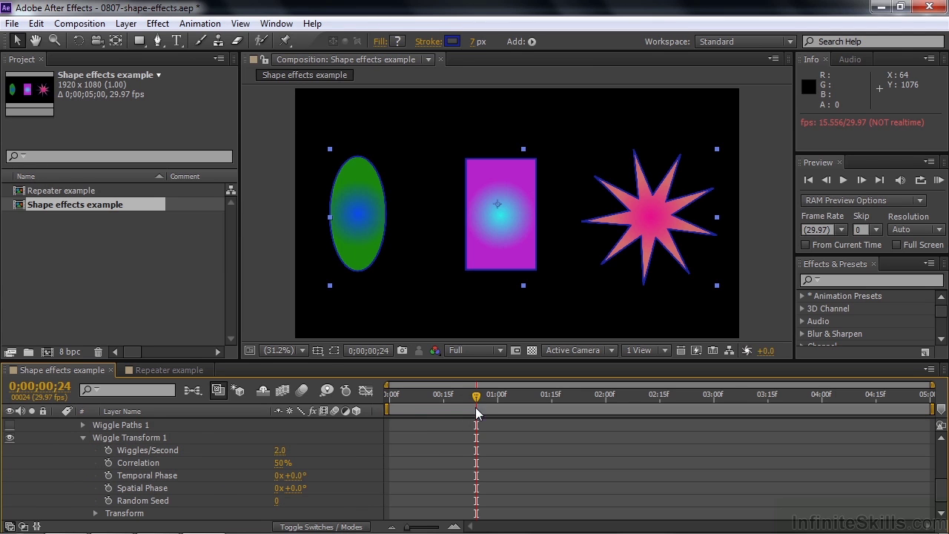
drag(478, 410, 379, 421)
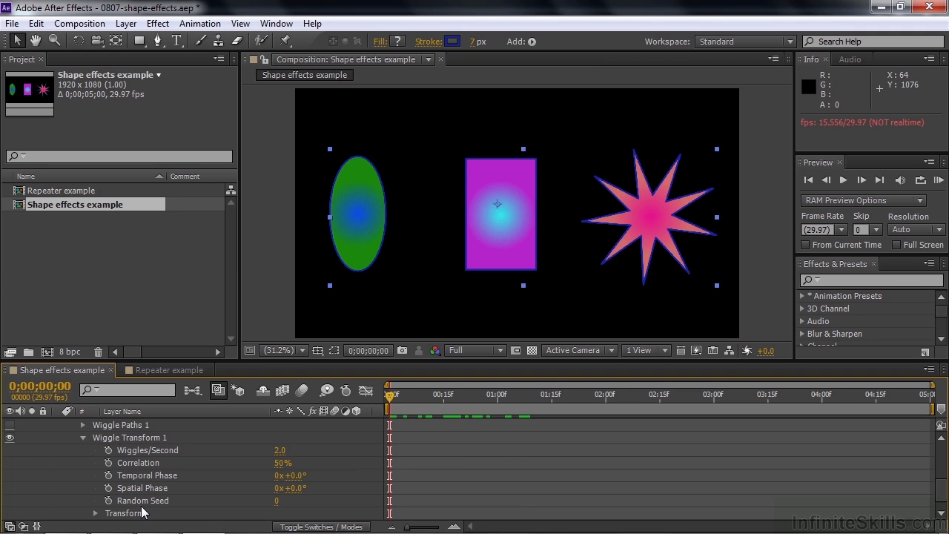
scroll(940, 491, down, 1)
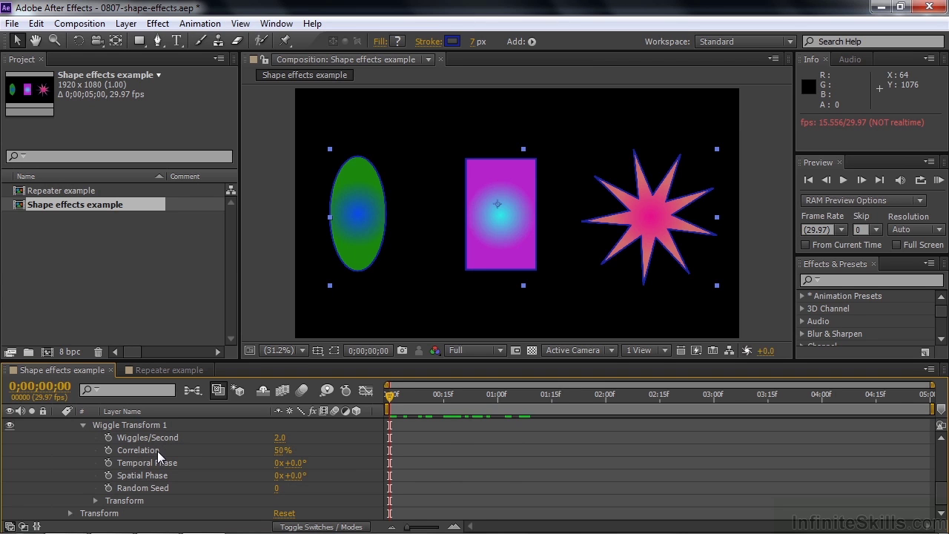
click(95, 501)
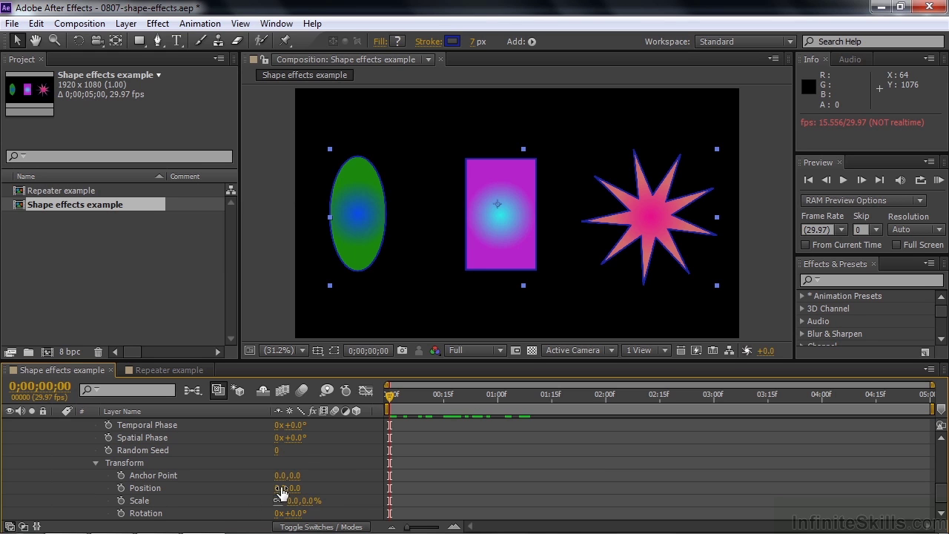
Set the wiggle transform to Position 13,33, Scale 40% and Rotation 36°, then scrub to watch.
drag(282, 493, 315, 491)
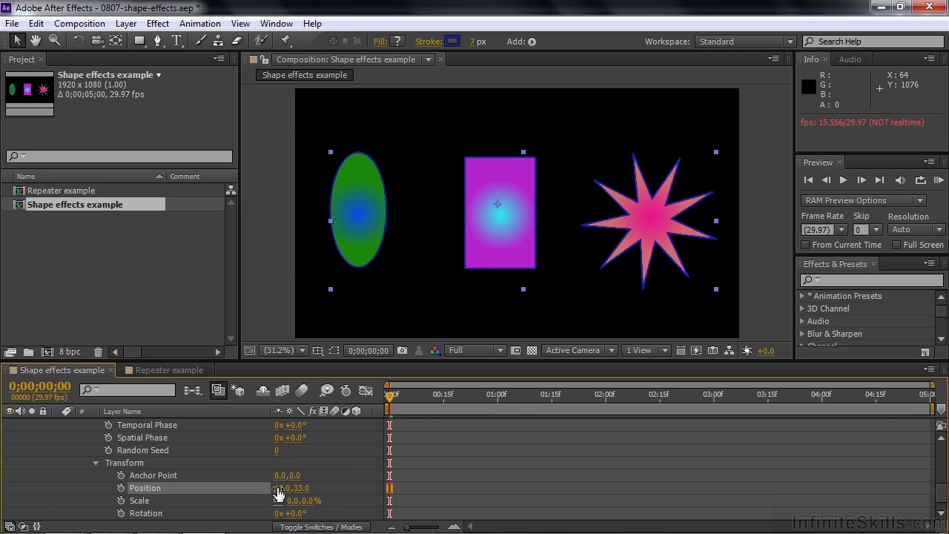
mouse_move(305, 501)
mouse_down()
mouse_move(341, 502)
mouse_move(305, 503)
mouse_up()
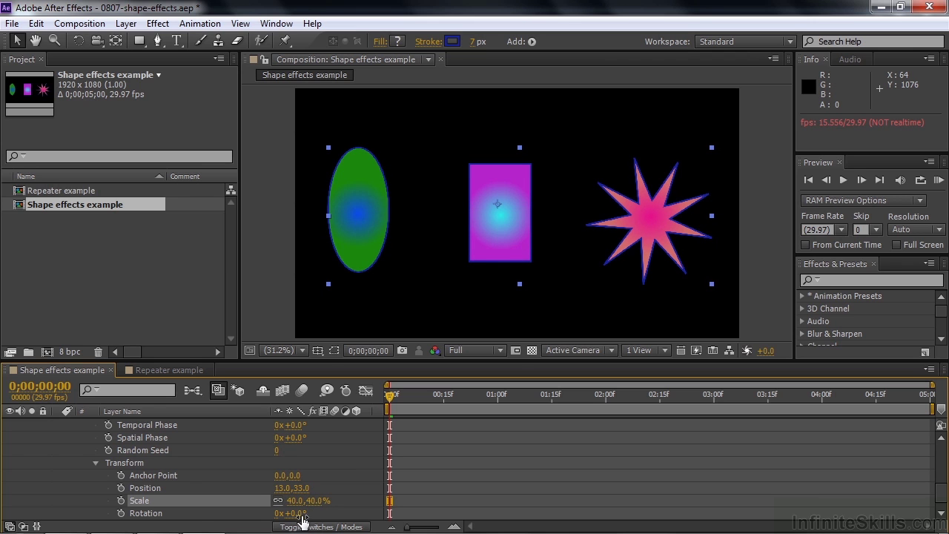
drag(300, 514, 319, 515)
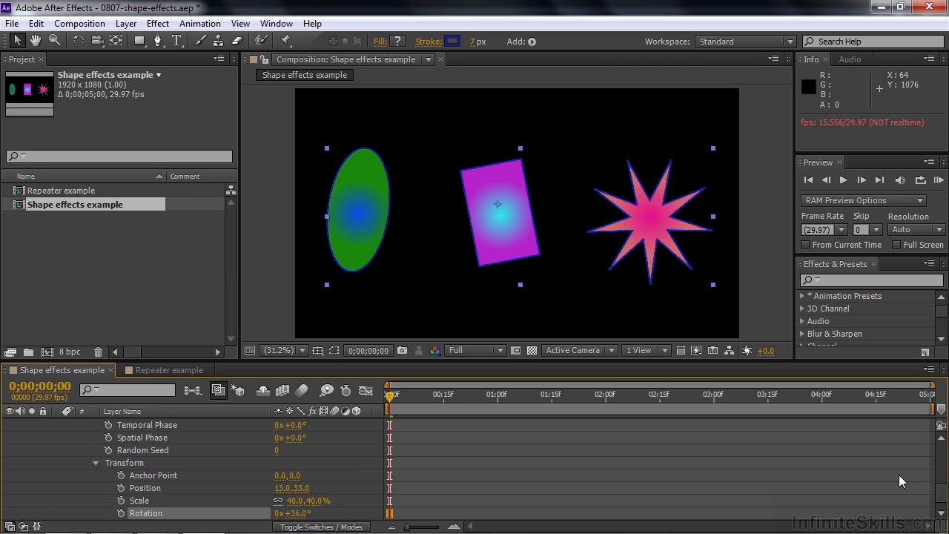
scroll(942, 504, down, 1)
scroll(943, 504, up, 4)
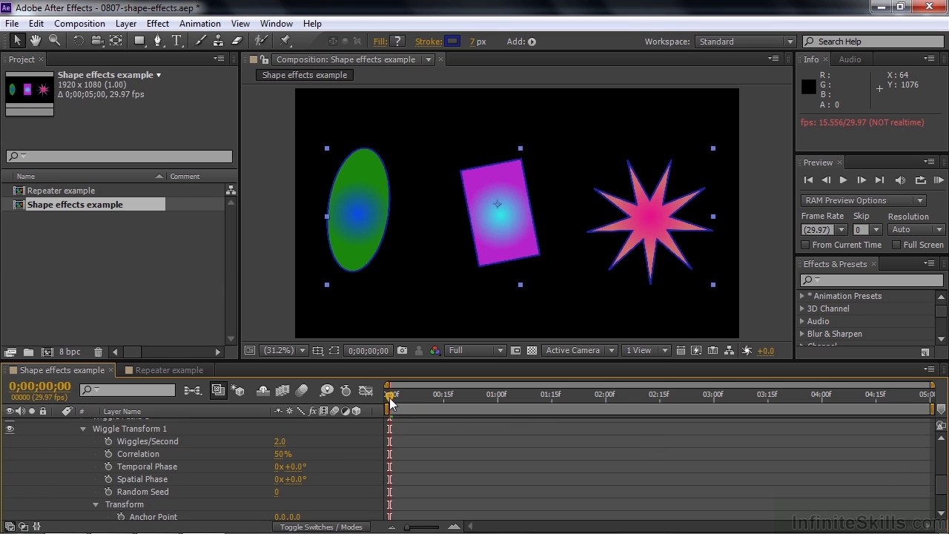
mouse_move(389, 401)
mouse_down()
mouse_move(585, 429)
mouse_move(683, 424)
mouse_move(390, 412)
mouse_up()
Raise Wiggle Transform 1 to 6 wiggles per second and preview the faster shake.
click(280, 441)
text(6)
key(Return)
key(space)
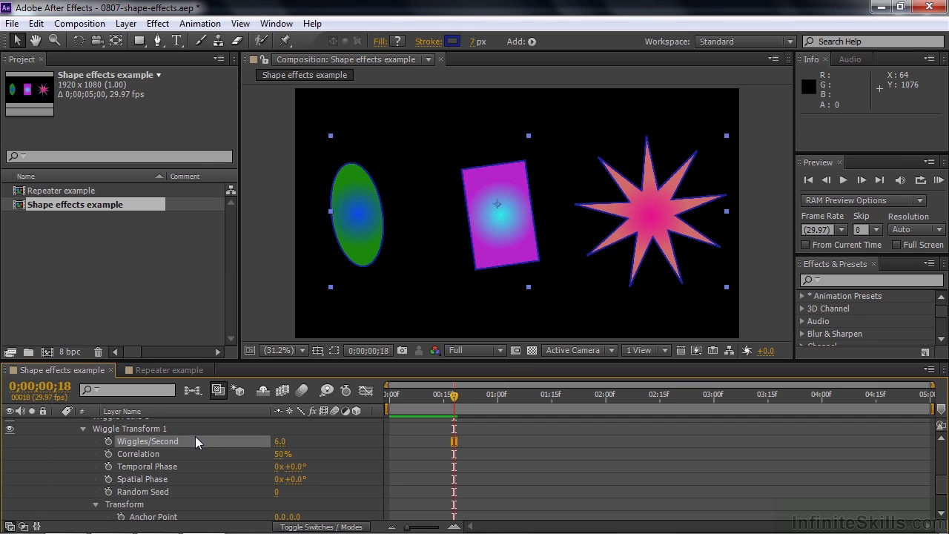
Switch to the Repeater example composition and add a Repeater to the ellipse.
click(169, 370)
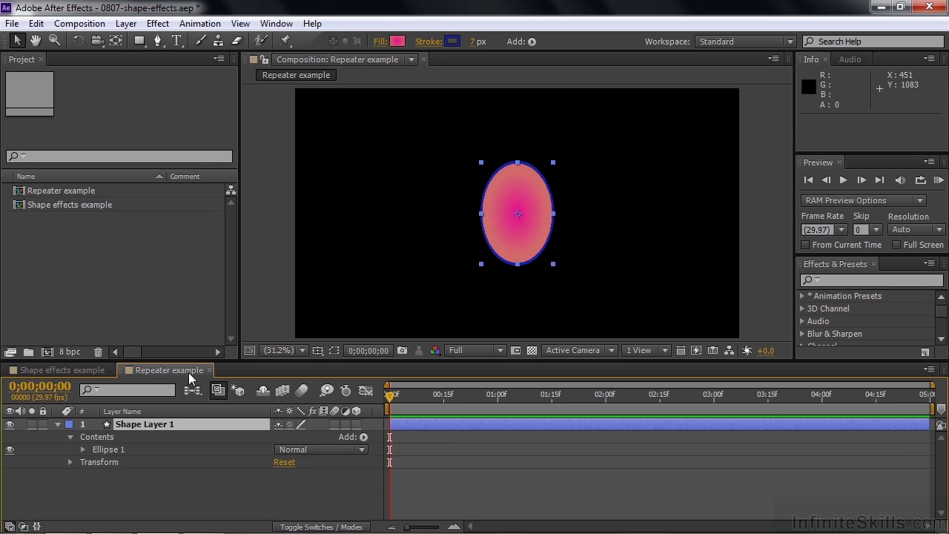
click(362, 438)
click(410, 323)
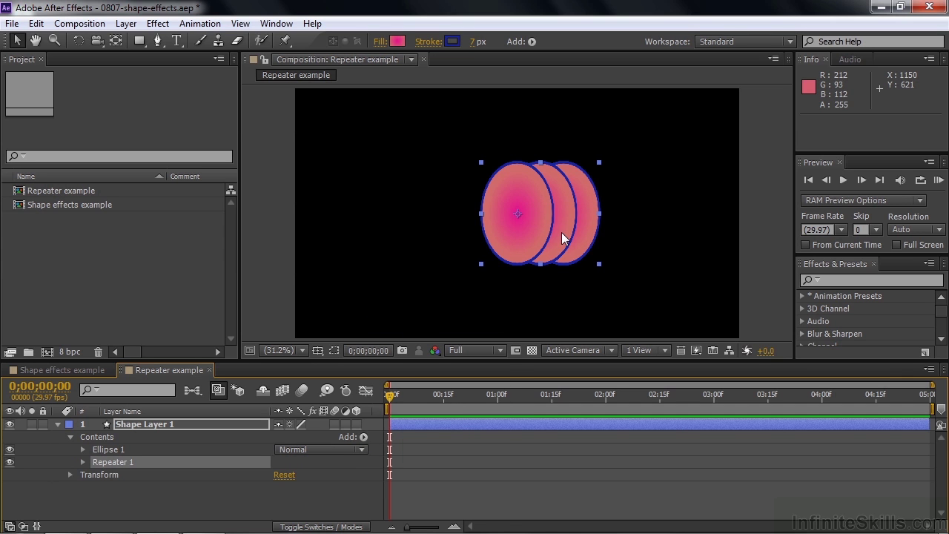
Set Repeater 1 to 15 copies and move the ellipse row left to fit the frame.
click(82, 462)
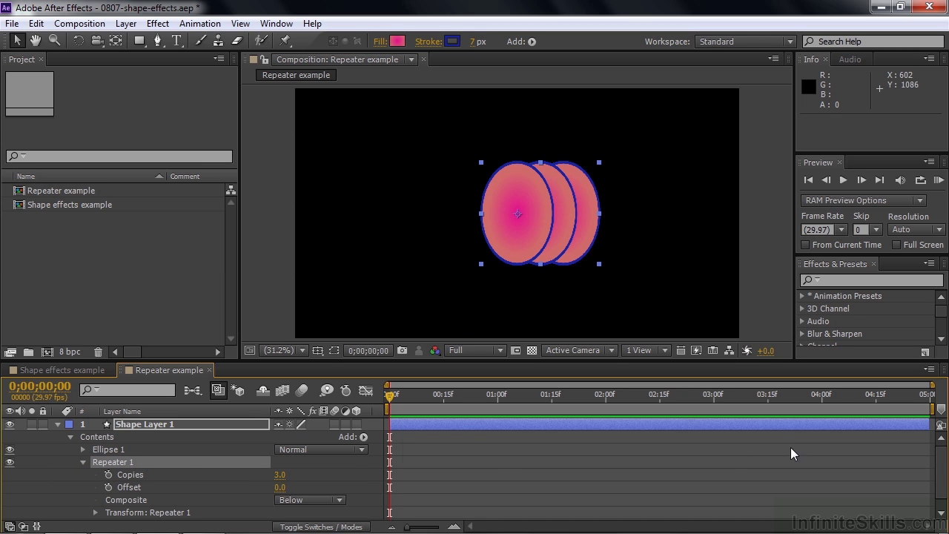
drag(942, 475, 946, 495)
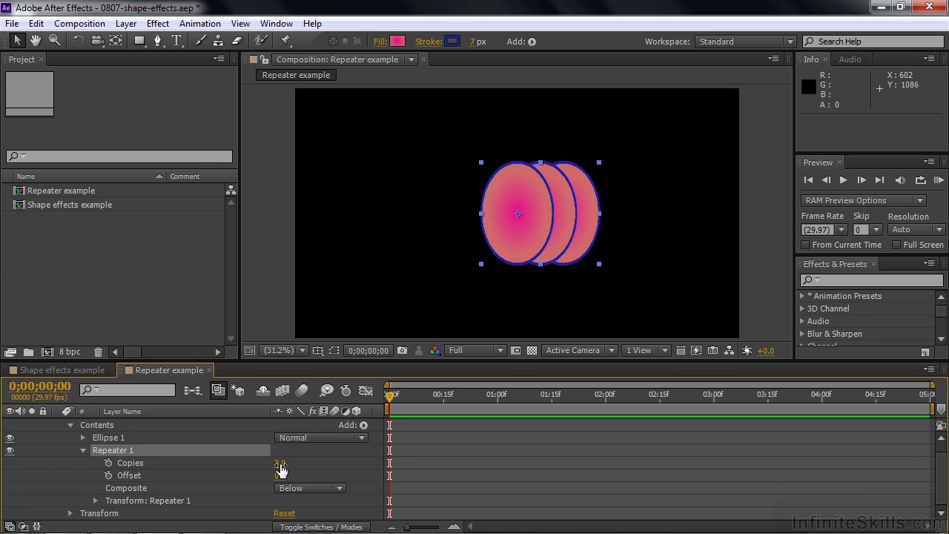
click(282, 463)
key(Tab)
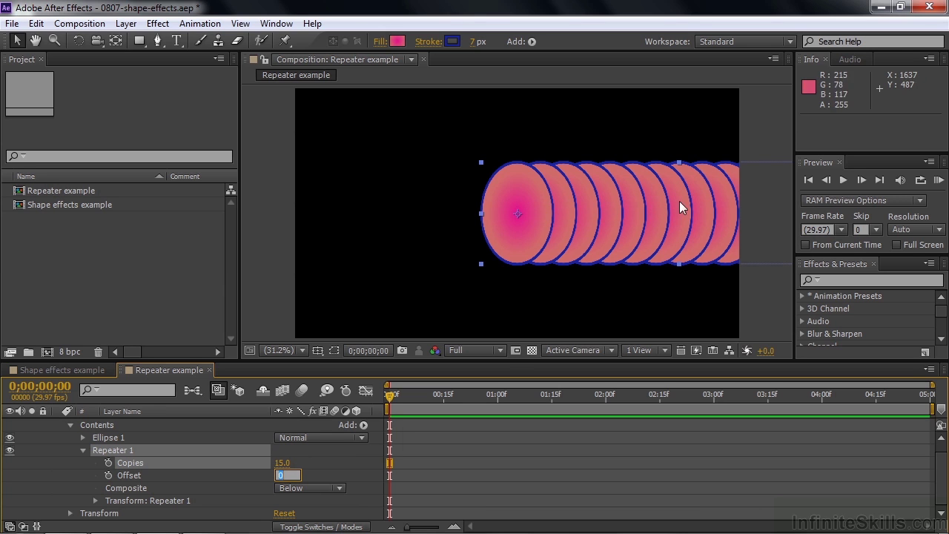
drag(536, 216, 360, 219)
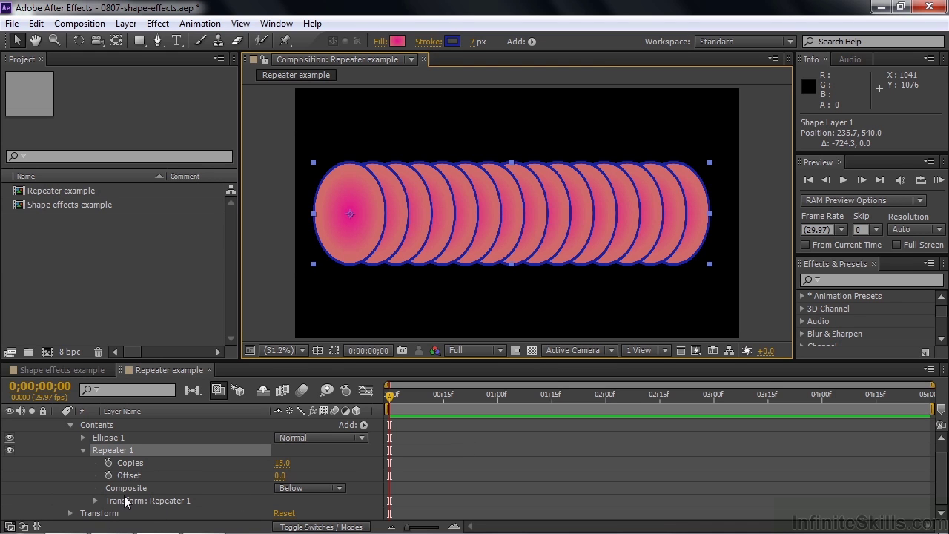
Make each repeated ellipse 90% the scale of the previous copy.
click(95, 500)
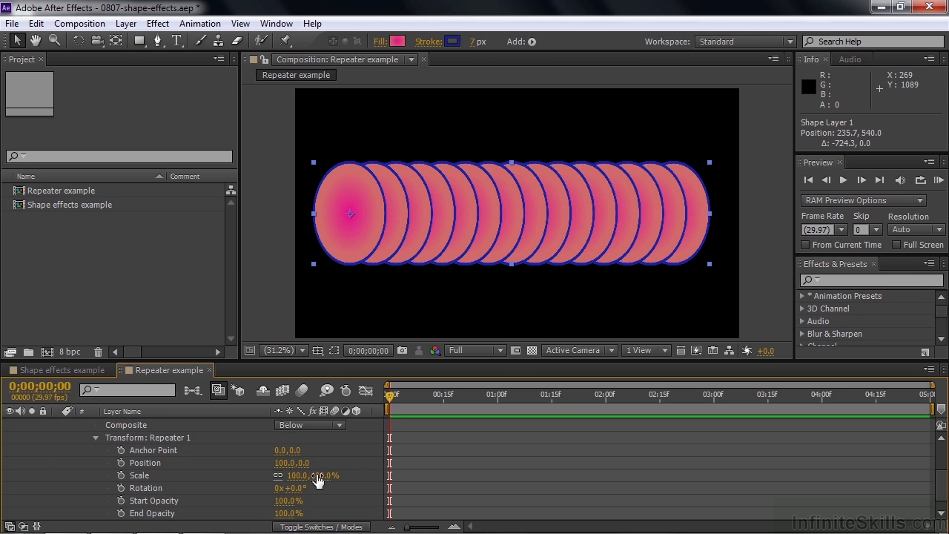
click(297, 475)
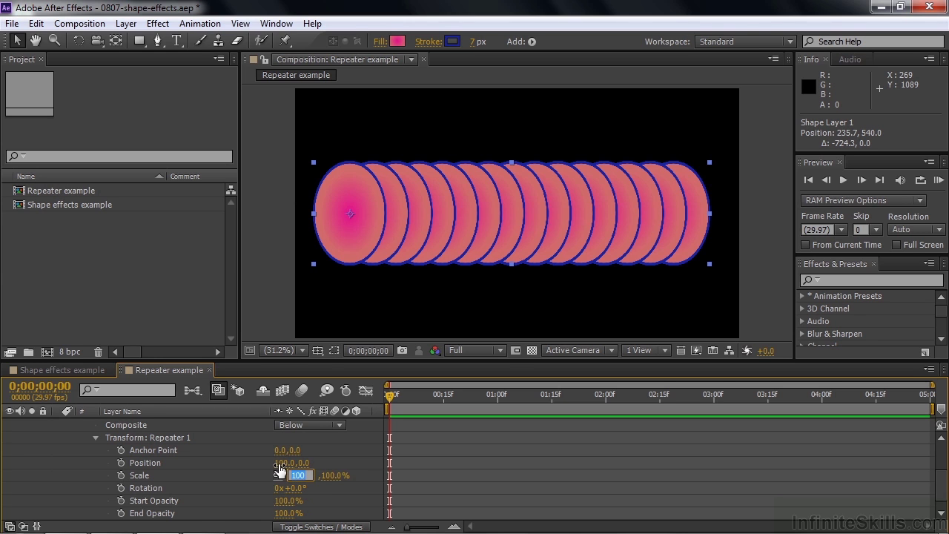
text(90)
key(Return)
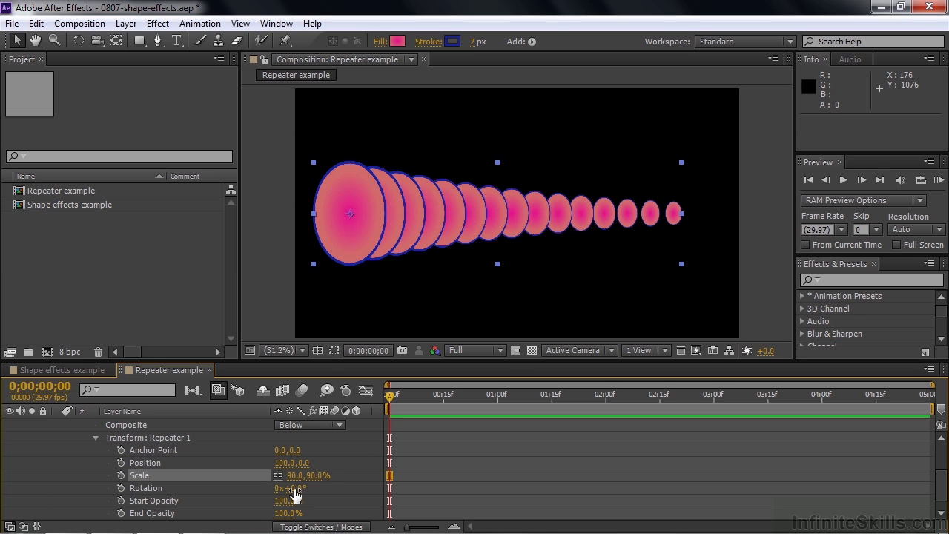
Rotate each copy by 10° and try fading the earliest copies with Start Opacity.
drag(295, 488, 308, 497)
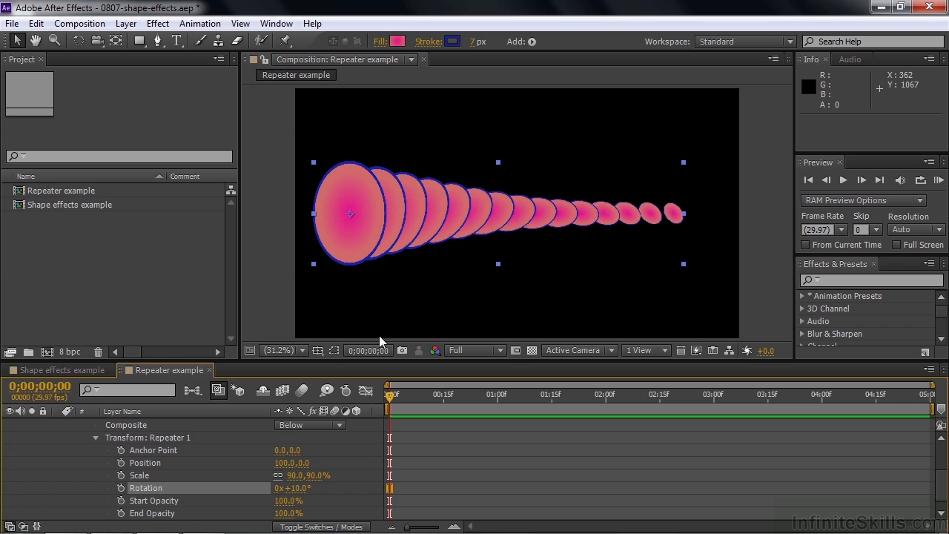
click(288, 501)
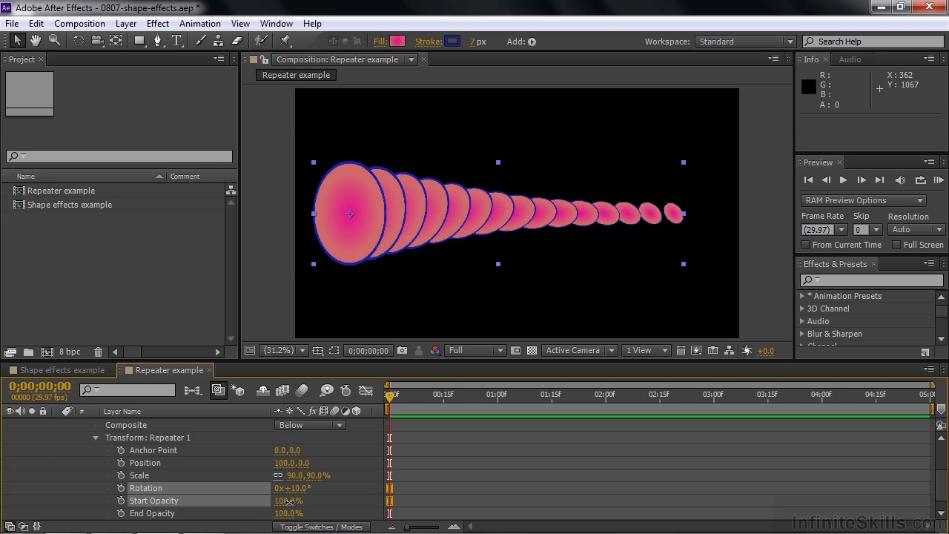
drag(323, 504, 326, 528)
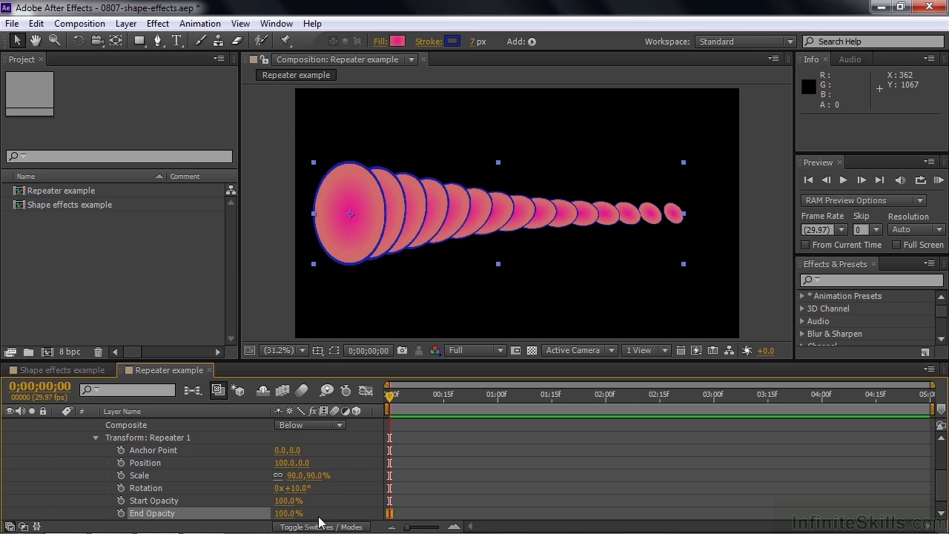
Spread the copies apart and shift the Repeater anchor point to about 196,149.
drag(281, 462, 309, 502)
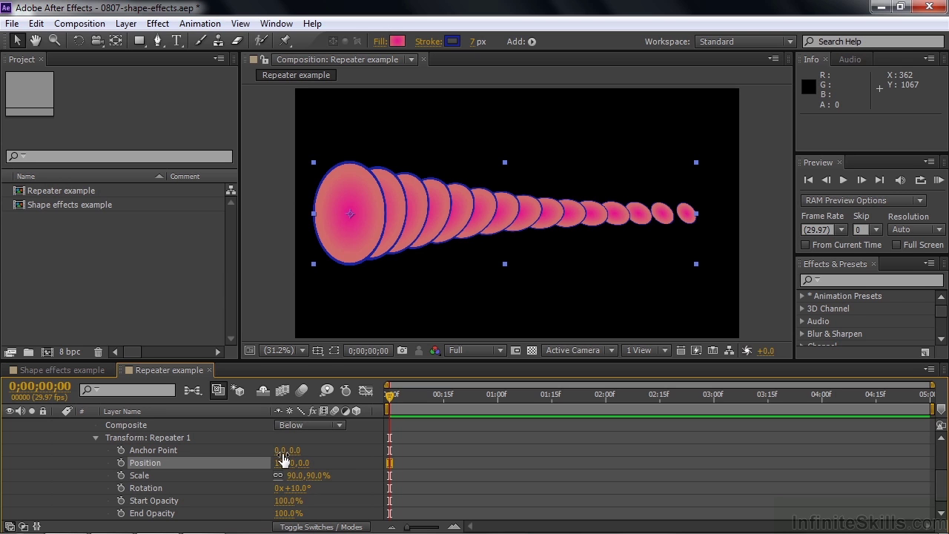
drag(280, 450, 424, 447)
drag(302, 458, 286, 487)
Set copy scale to 82% and rotation to -50° so the chain curls downward.
click(264, 488)
click(244, 465)
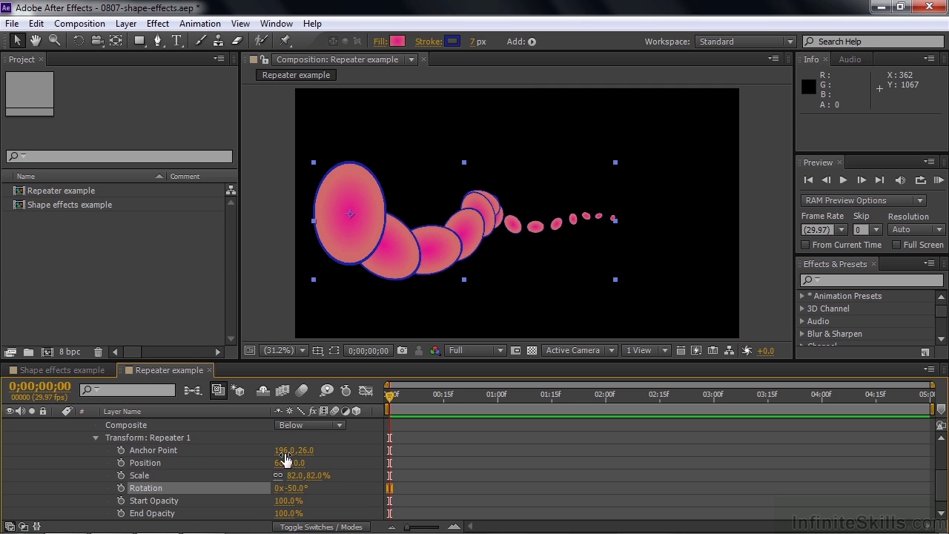
drag(304, 450, 395, 452)
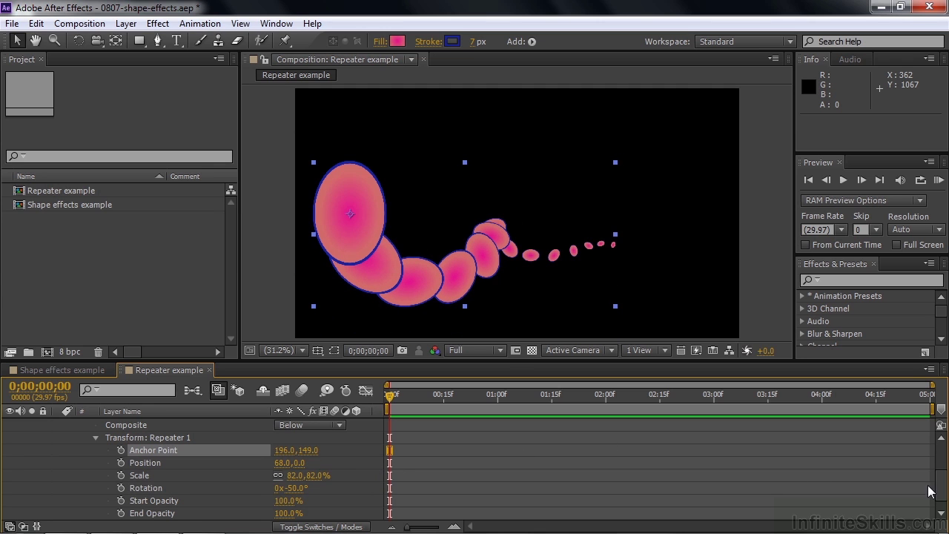
scroll(736, 472, up, 5)
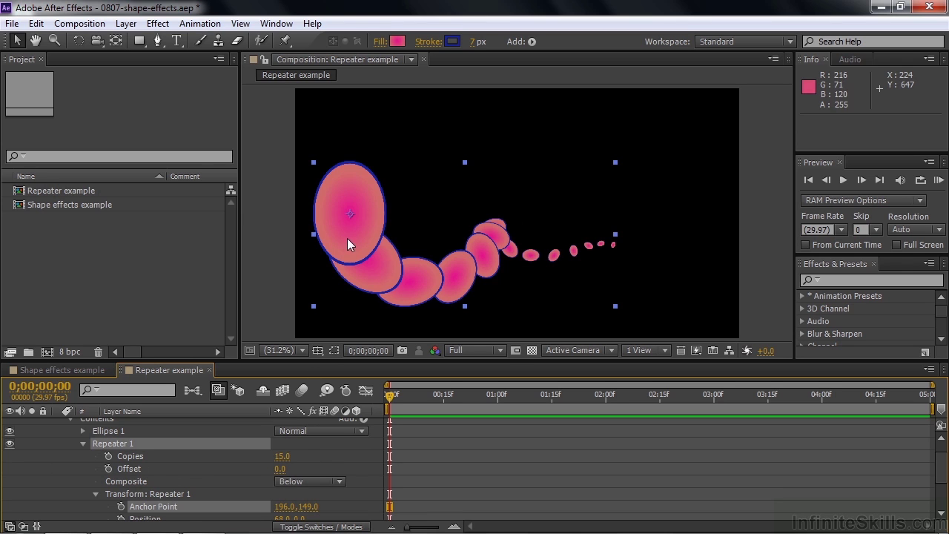
drag(279, 470, 339, 506)
scroll(496, 496, down, 3)
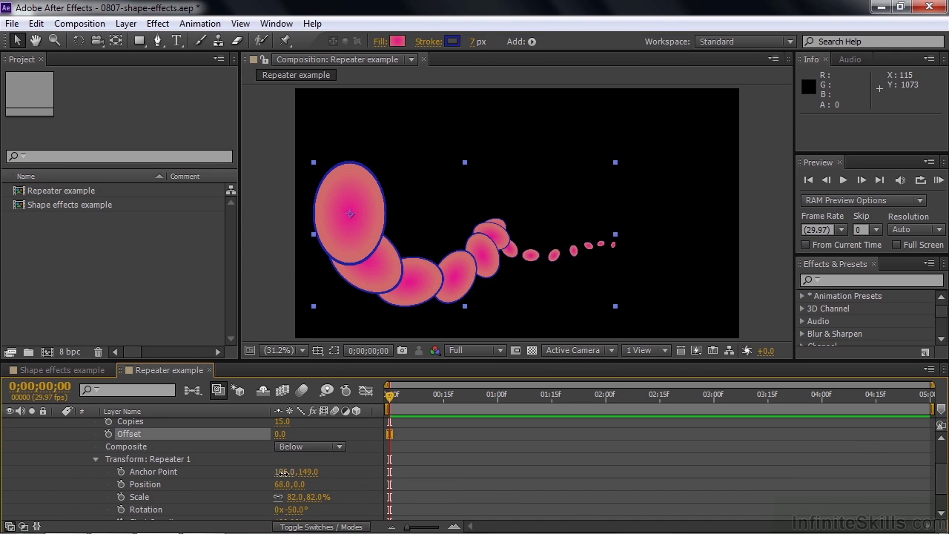
Reset the Repeater anchor point to 0,0 and the copy position to 0.
click(285, 472)
text(0)
key(Tab)
text(0)
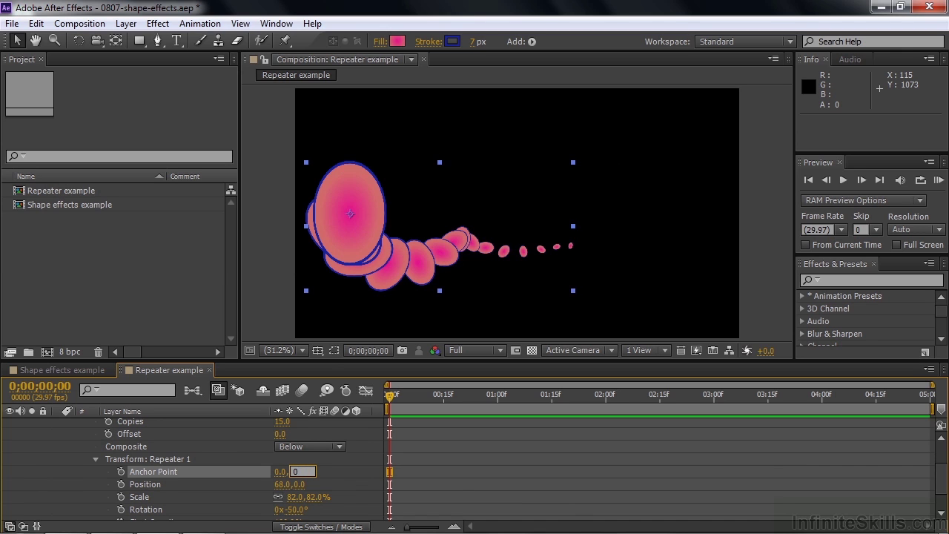
key(Tab)
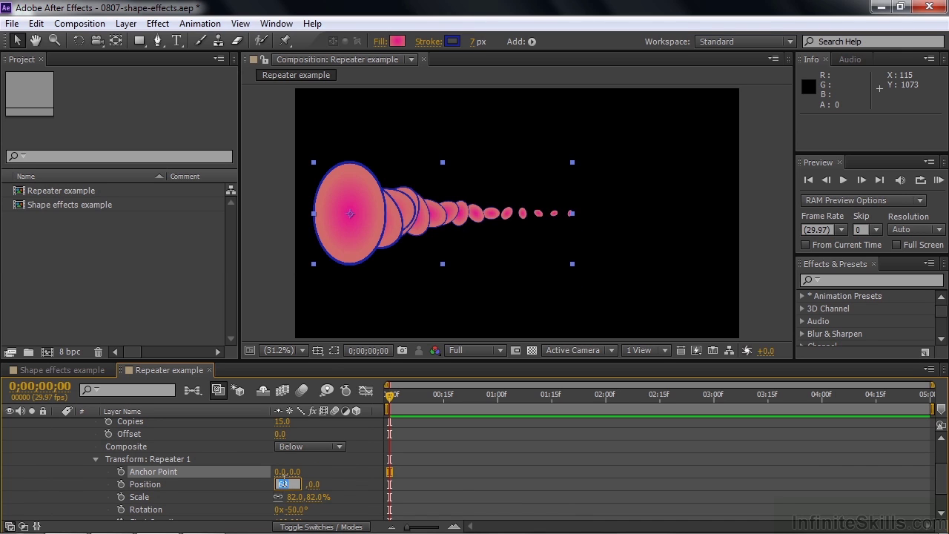
text(0)
key(Tab)
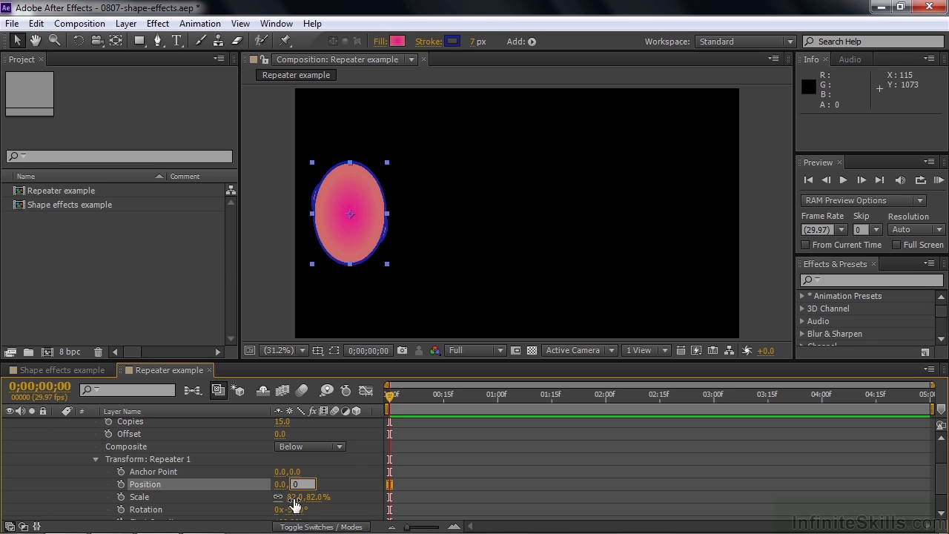
Enter a copy scale and -50° rotation, then re-adjust the rotation to fan the copies.
click(294, 498)
text(100)
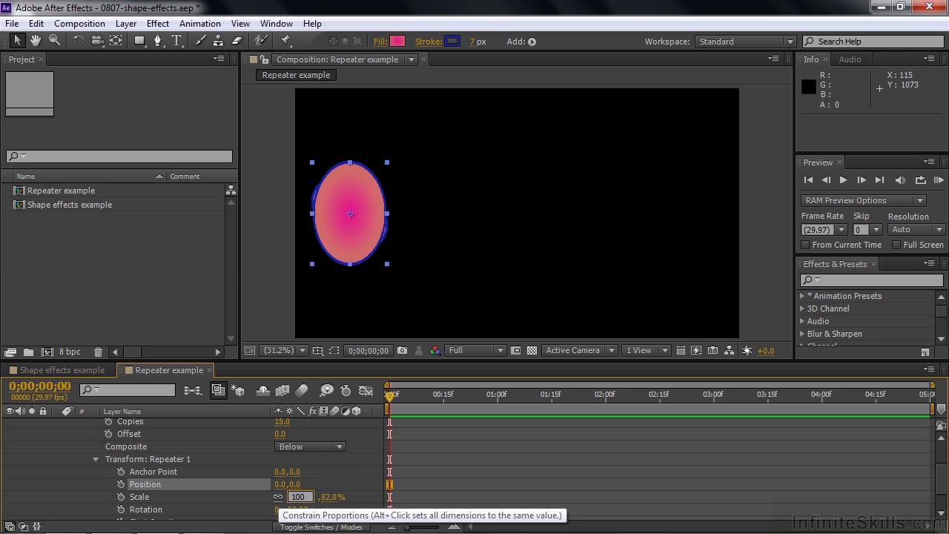
key(Tab)
text(-50)
key(Return)
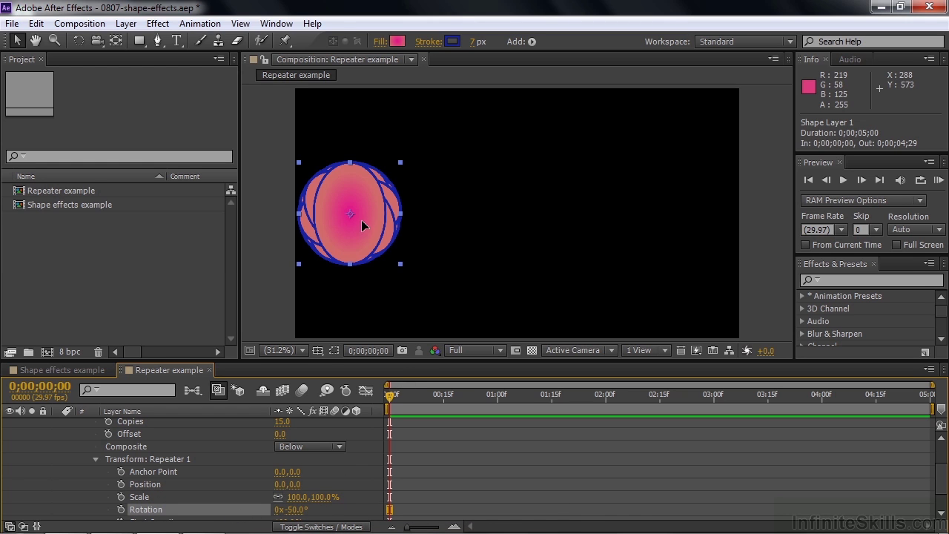
drag(370, 224, 421, 224)
key(ctrl+z)
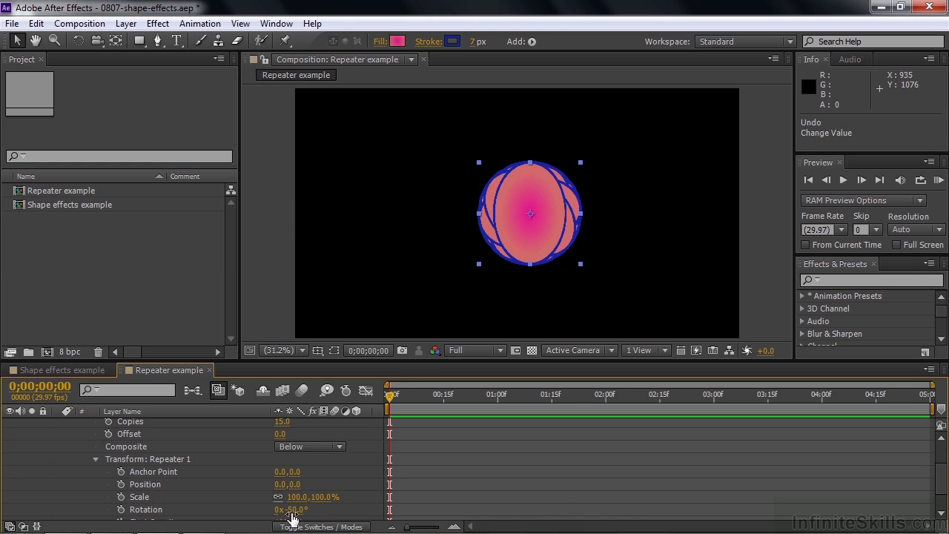
mouse_move(294, 514)
mouse_down()
mouse_move(314, 515)
mouse_move(321, 498)
mouse_move(319, 511)
mouse_move(299, 514)
mouse_move(317, 514)
mouse_move(300, 515)
mouse_up()
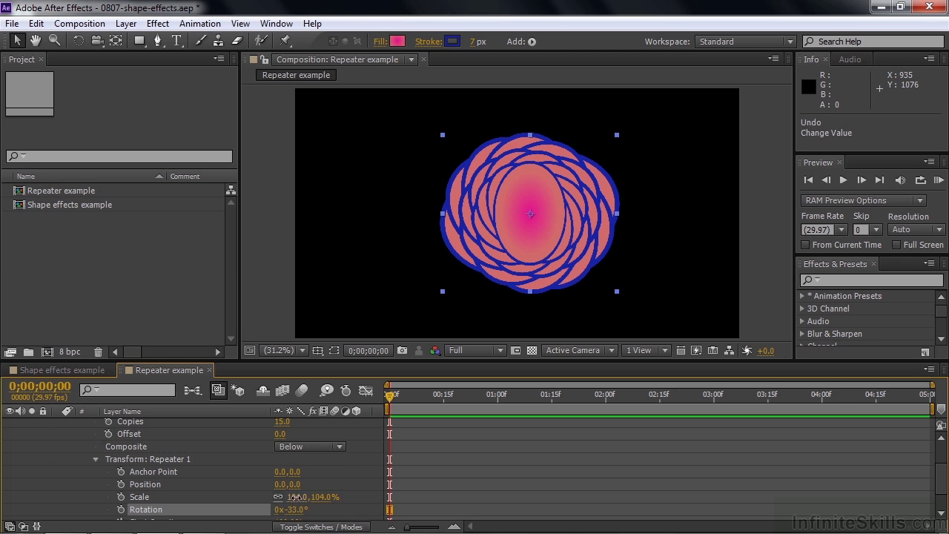
Set scale to 100%, anchor Y to 323 and rotation -25° to close the petal ring, moving it up.
click(295, 497)
text(100)
click(259, 493)
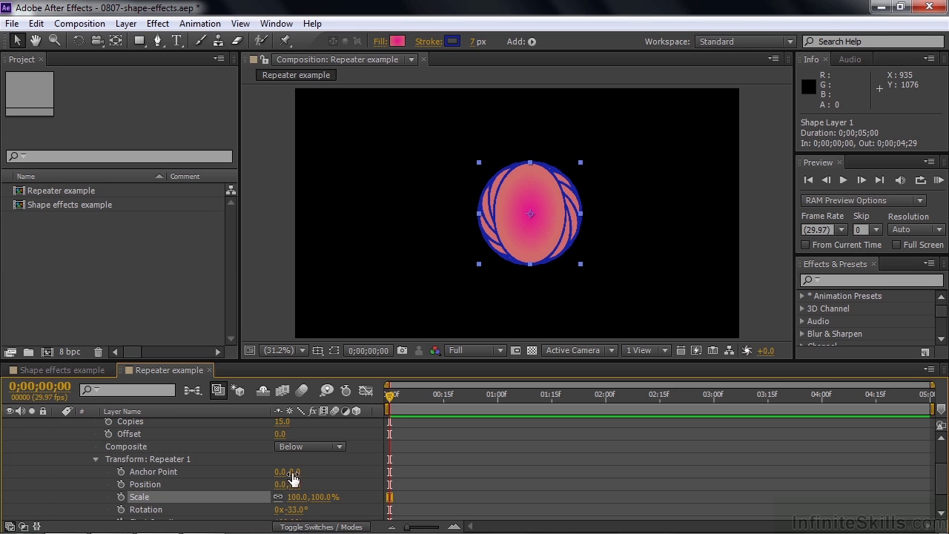
drag(293, 476, 502, 501)
drag(543, 237, 534, 163)
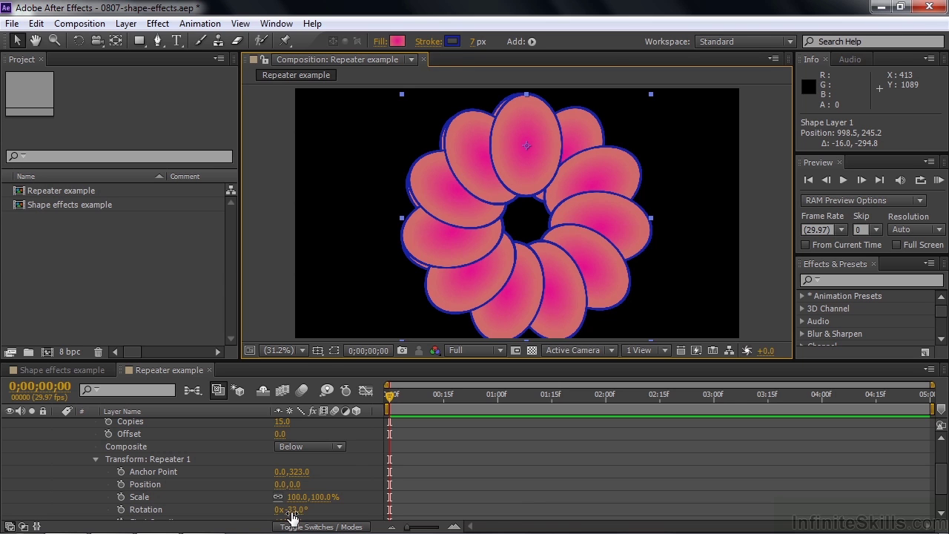
drag(290, 512, 305, 515)
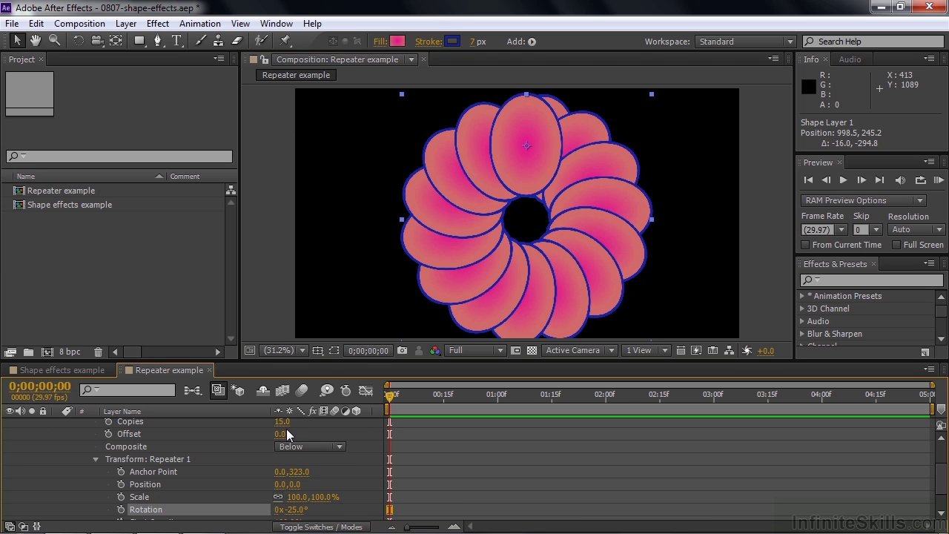